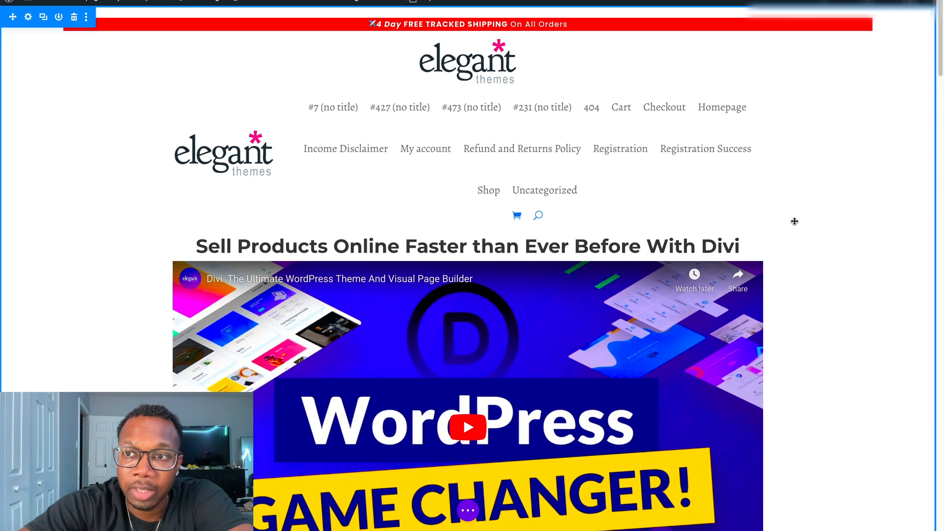
scroll(795, 222, down, 1)
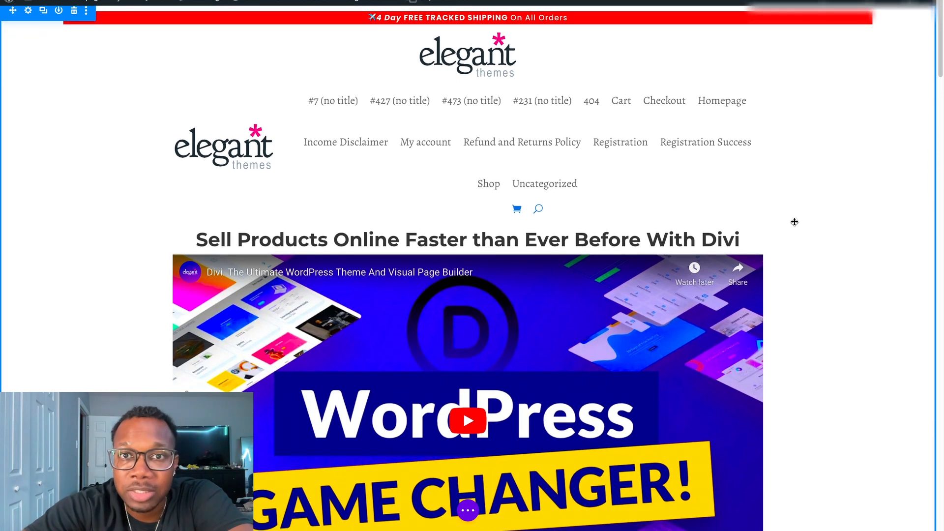
scroll(776, 254, down, 2)
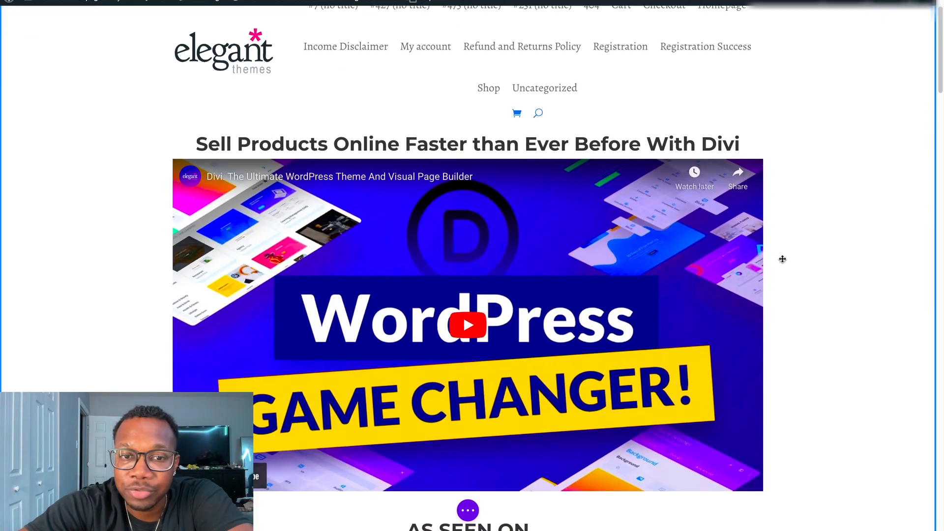
scroll(804, 282, down, 1)
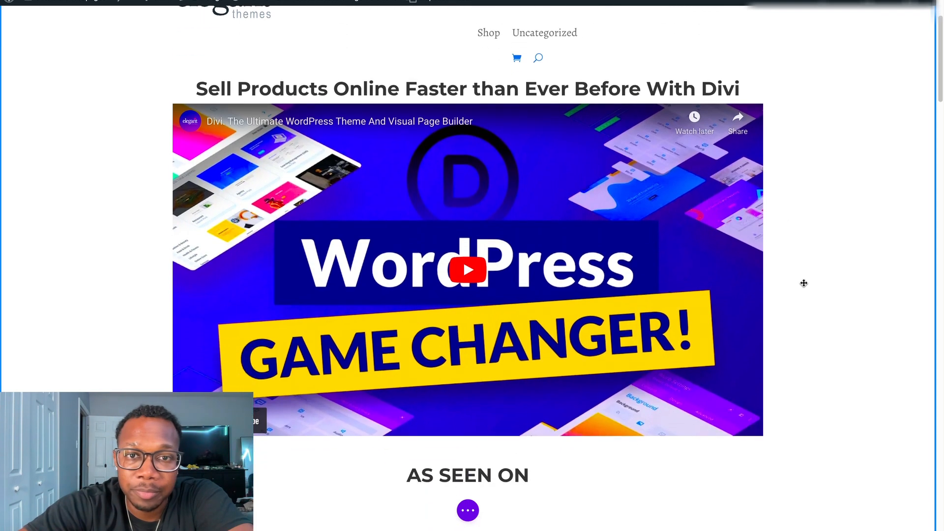
scroll(818, 305, up, 2)
scroll(831, 305, up, 1)
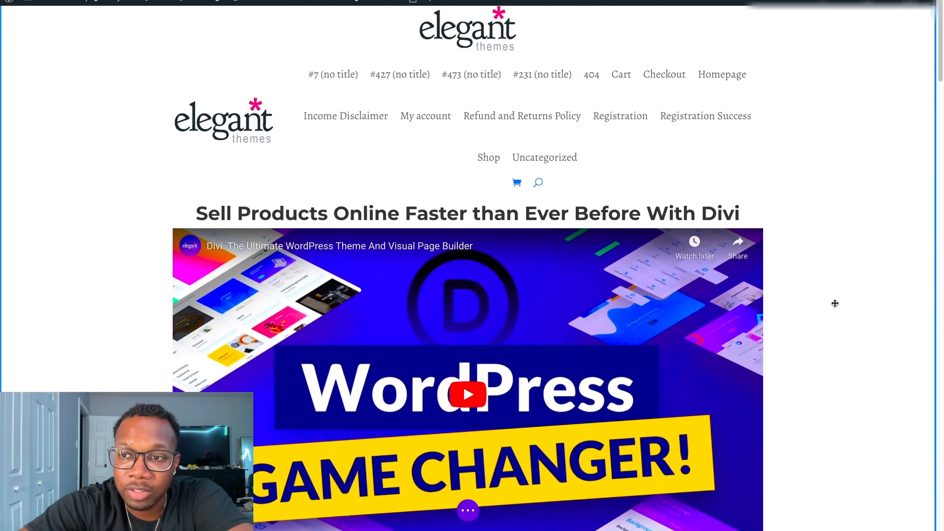
scroll(835, 304, down, 2)
scroll(836, 303, down, 2)
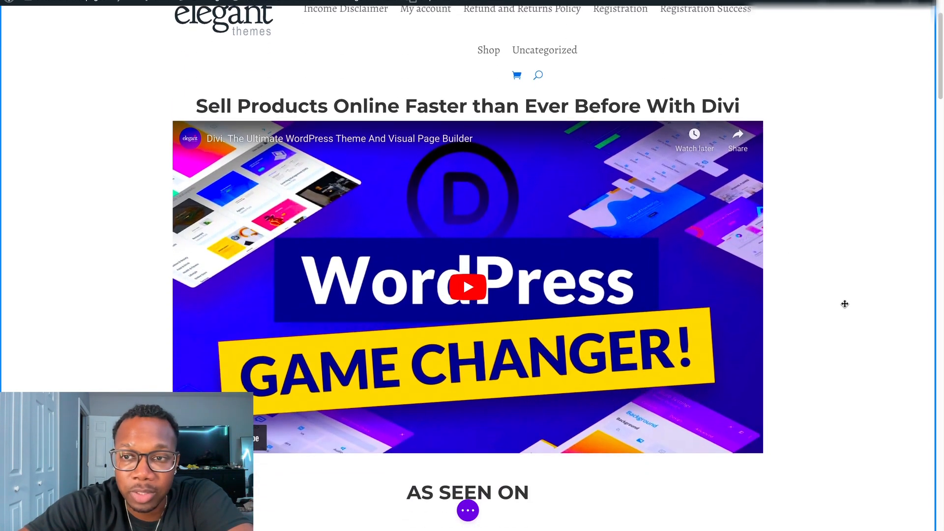
scroll(846, 303, down, 1)
scroll(847, 304, up, 6)
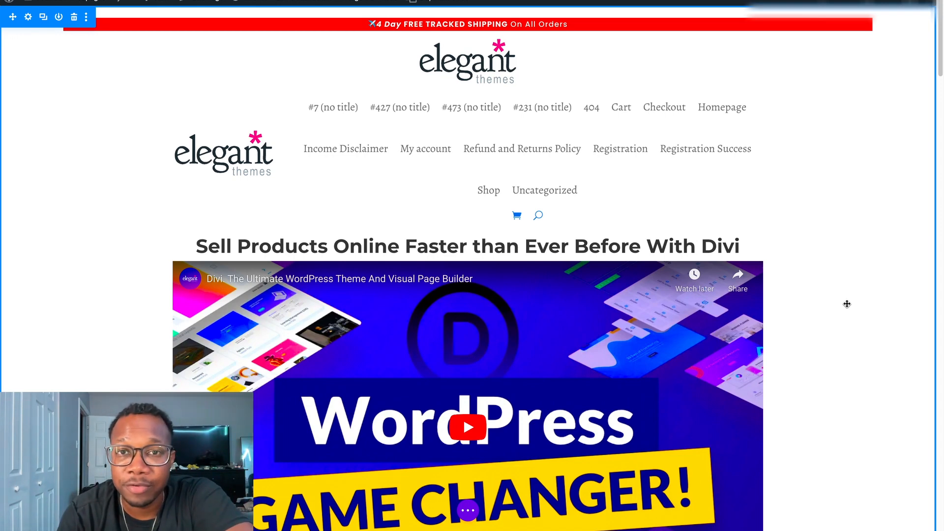
scroll(847, 276, down, 3)
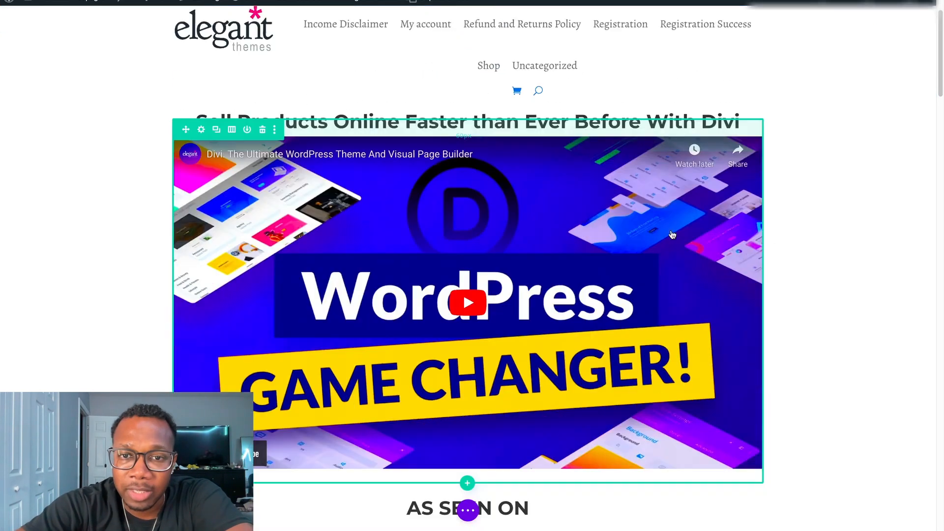
scroll(782, 207, up, 4)
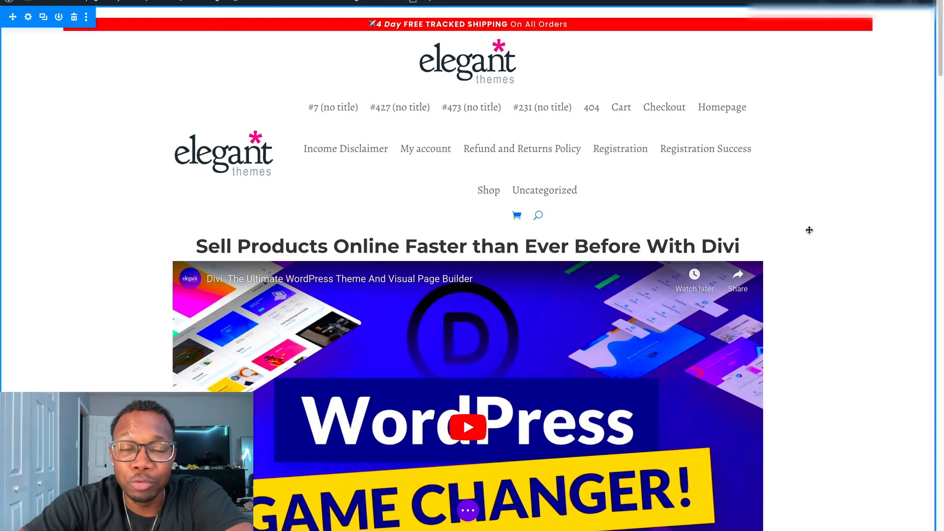
Look through the landing page in the builder, from the header and video down to the subscribe form and footer.
scroll(650, 219, down, 5)
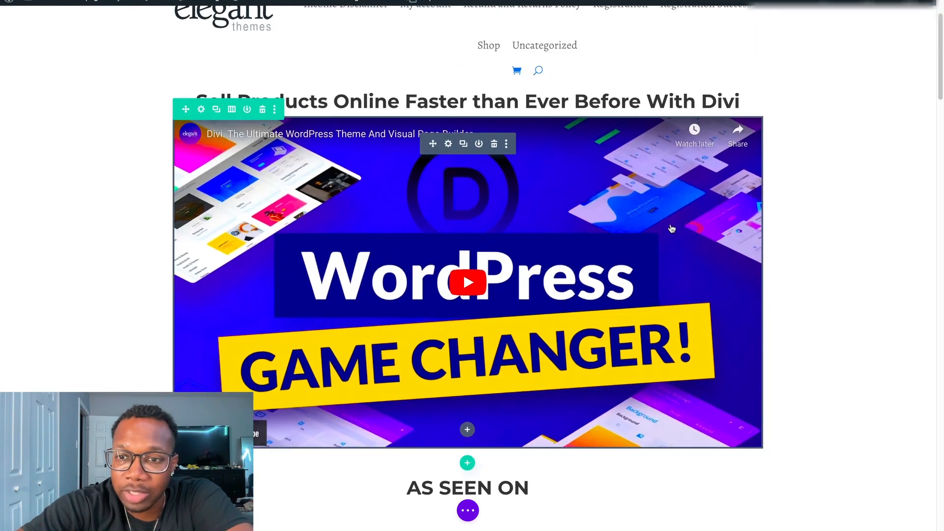
scroll(686, 240, down, 7)
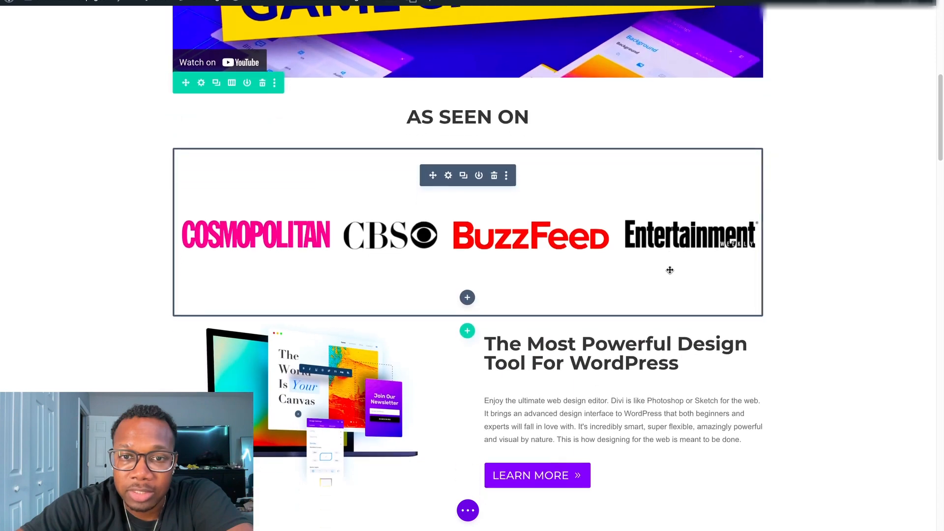
scroll(711, 278, down, 10)
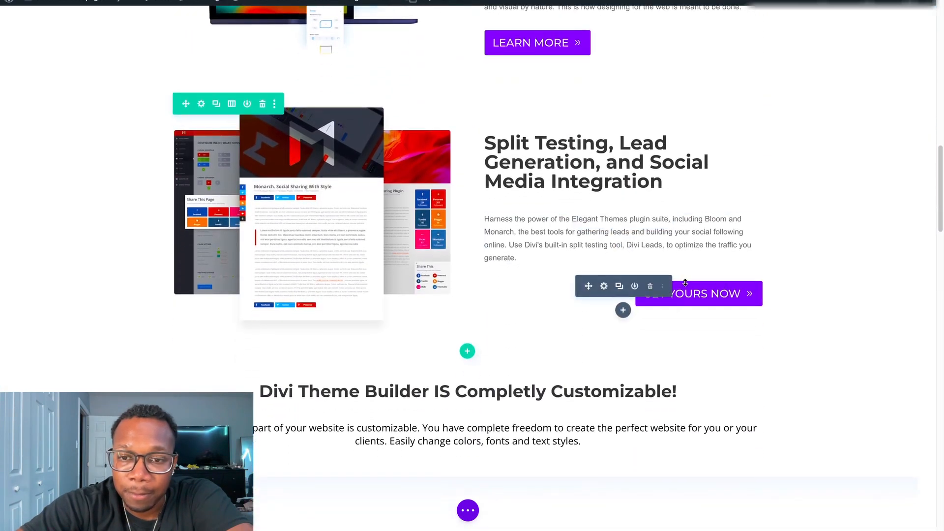
scroll(685, 282, down, 11)
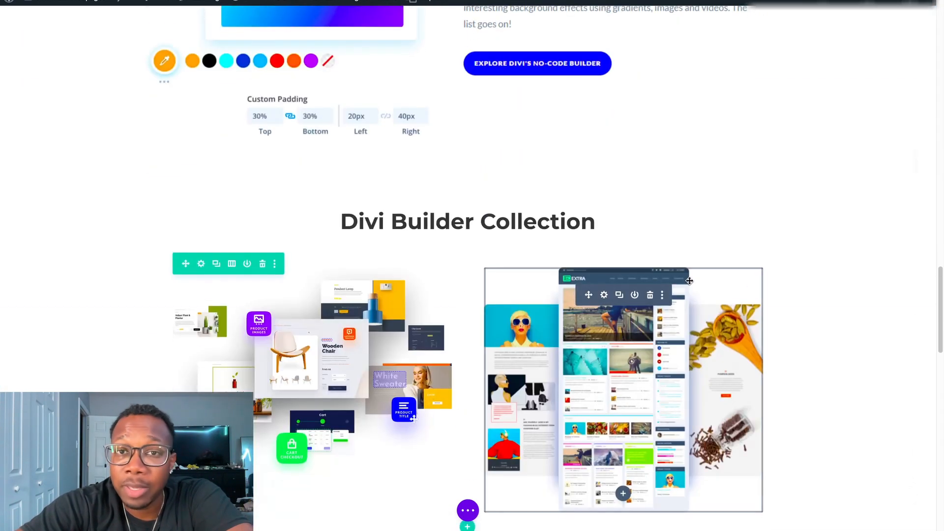
scroll(689, 281, down, 9)
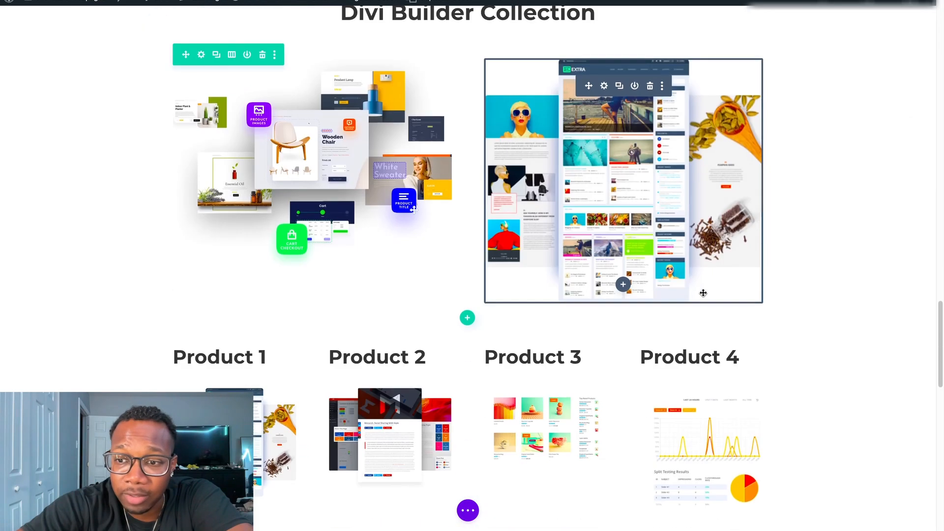
scroll(703, 296, down, 13)
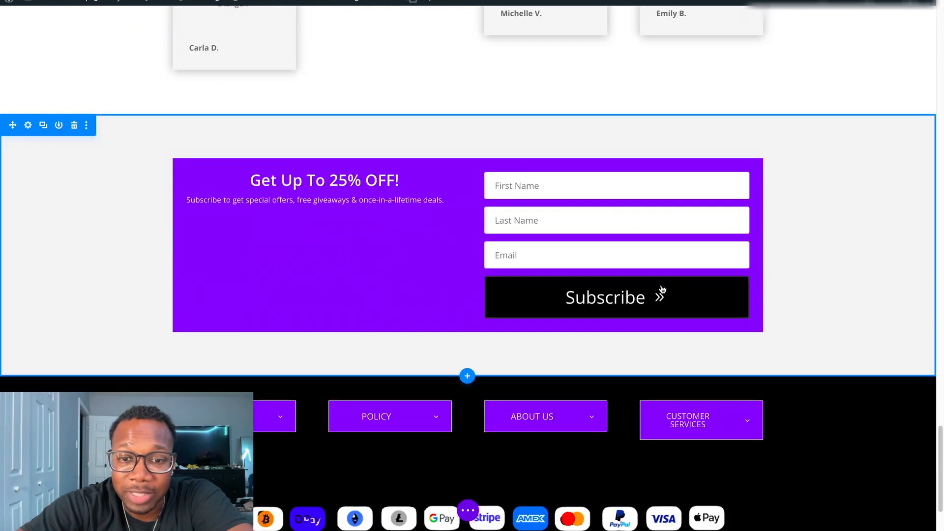
scroll(683, 290, down, 1)
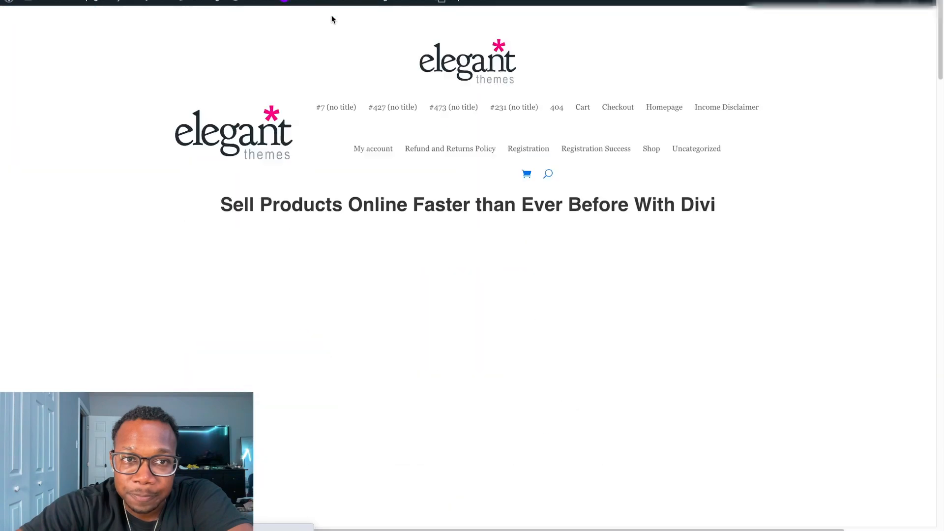
Review the published version of the landing page from its header down to the footer.
scroll(564, 166, down, 15)
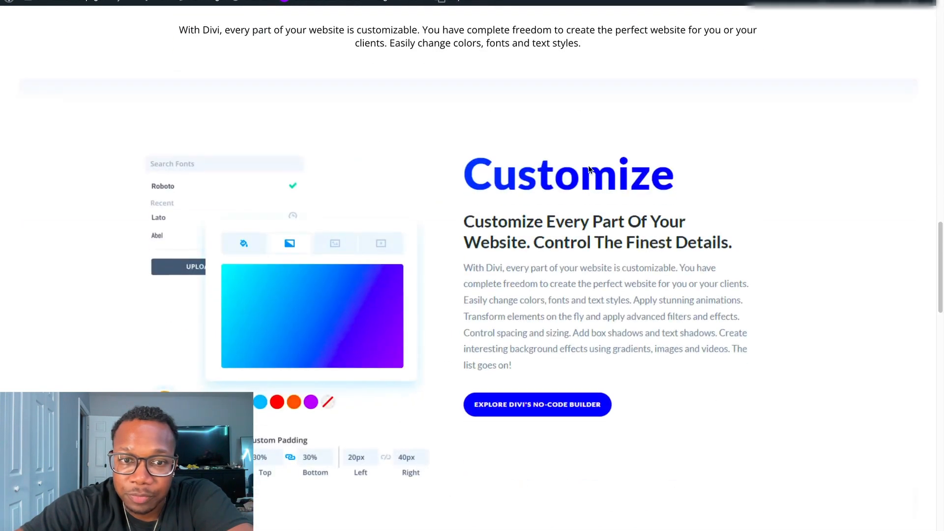
scroll(588, 156, up, 15)
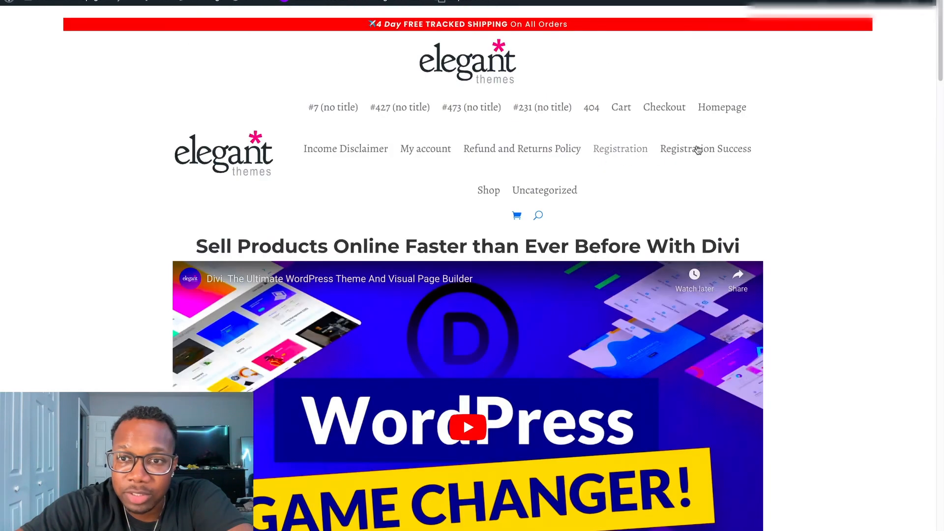
scroll(792, 146, down, 2)
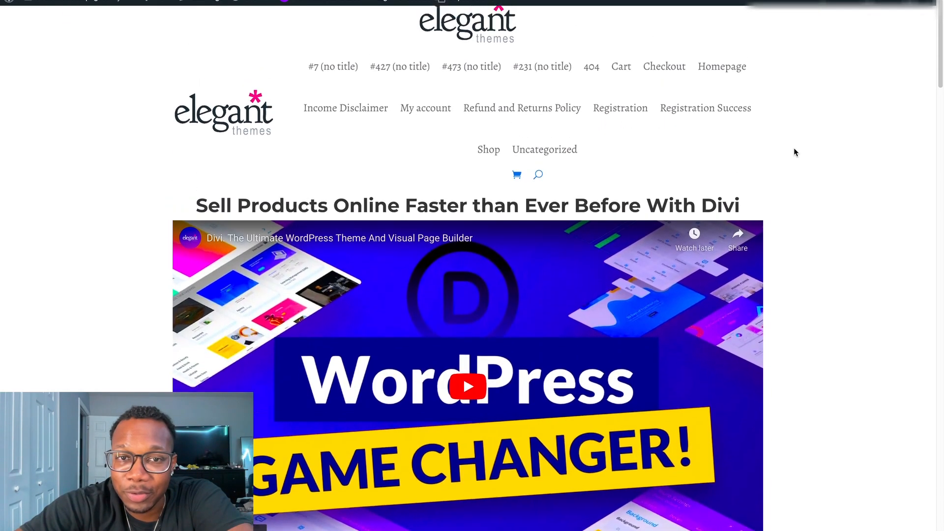
scroll(795, 152, up, 1)
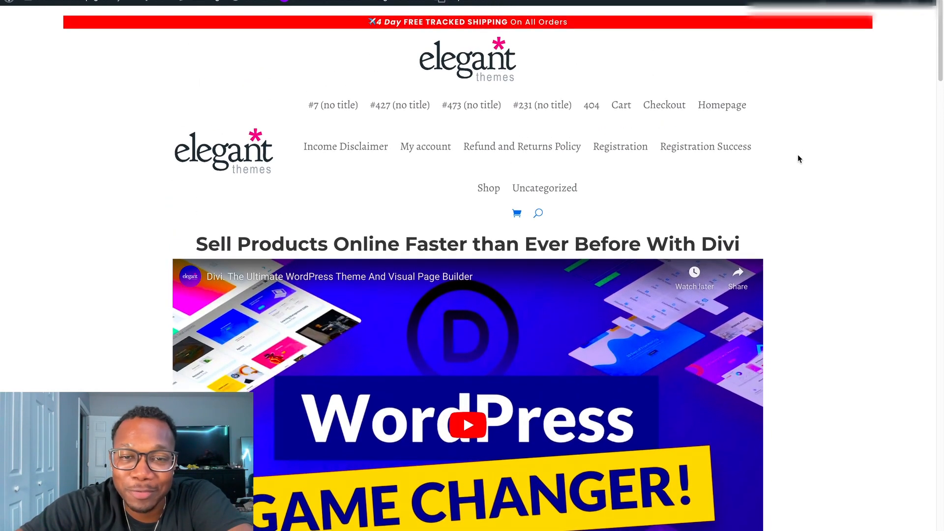
scroll(798, 154, down, 2)
scroll(798, 156, down, 12)
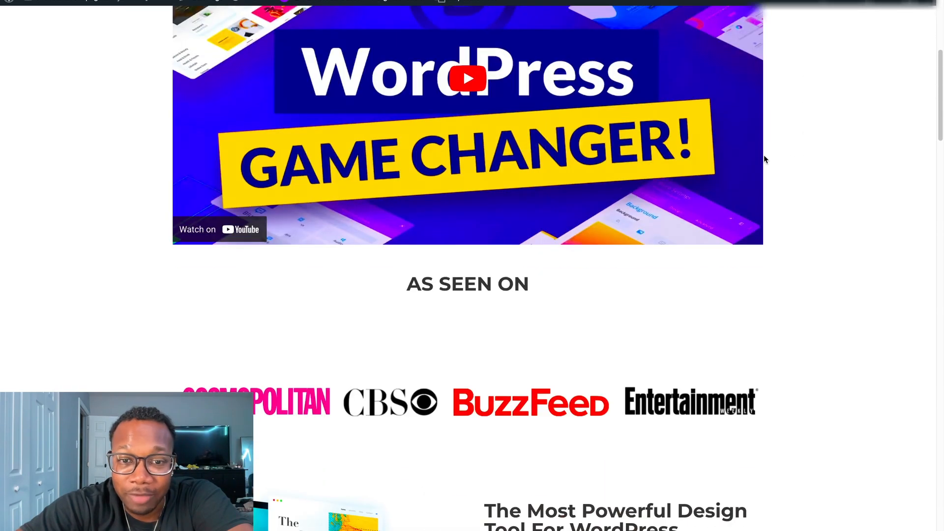
scroll(765, 158, down, 16)
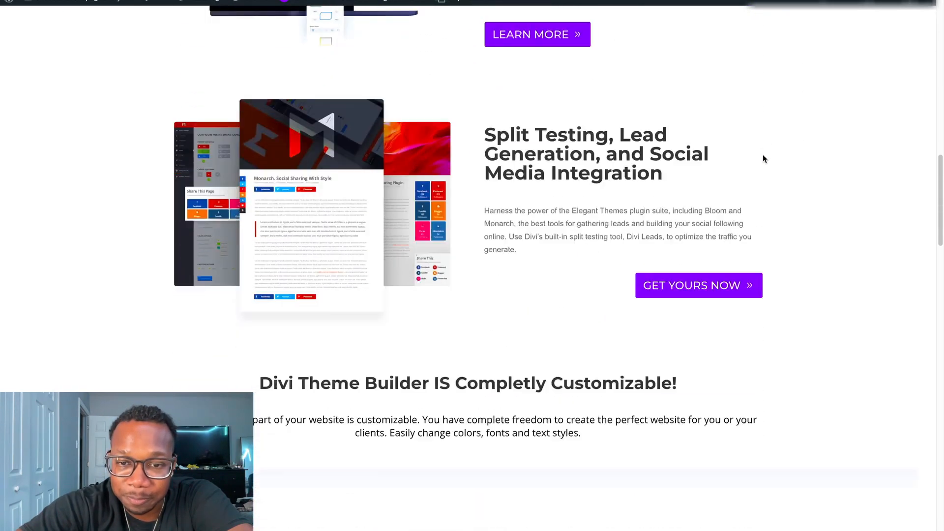
scroll(747, 168, down, 20)
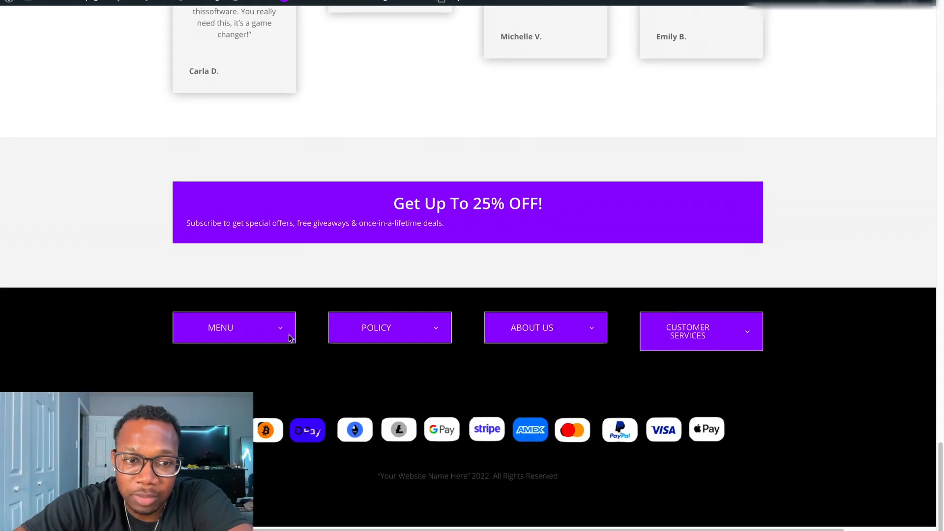
Expand the footer's Menu toggle and examine its links, the payment icons and the customer testimonials above.
click(281, 333)
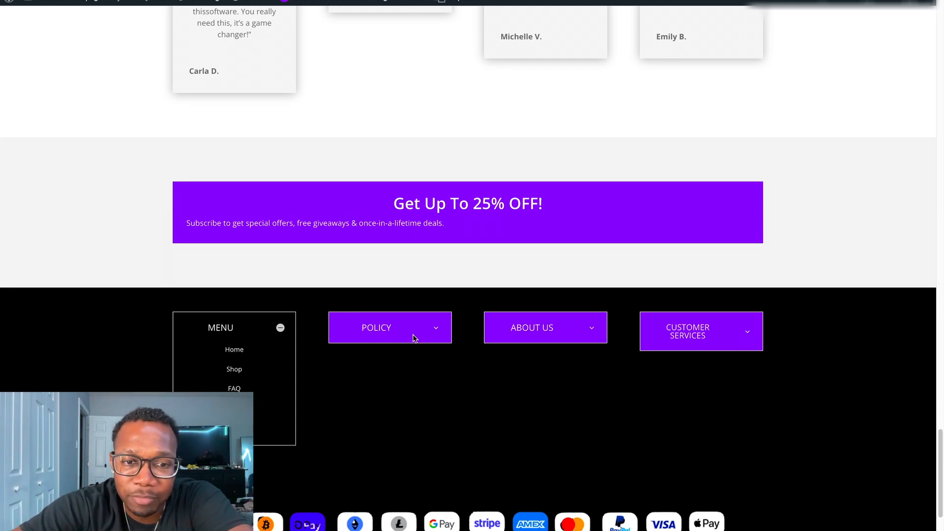
scroll(445, 334, down, 2)
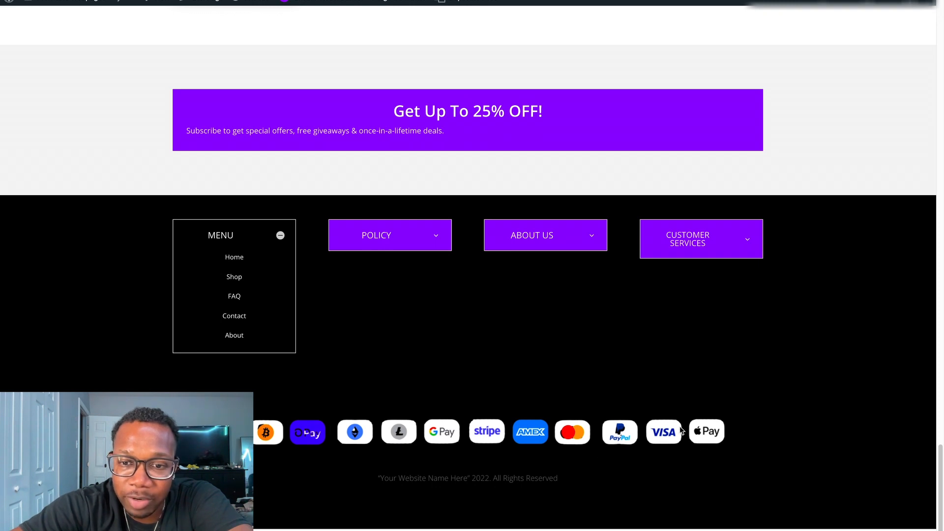
scroll(635, 433, down, 1)
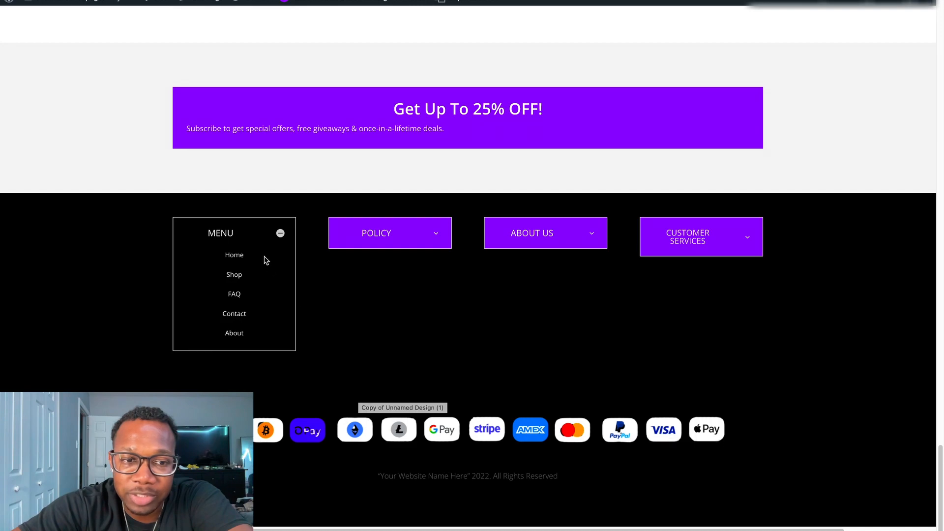
scroll(787, 295, up, 8)
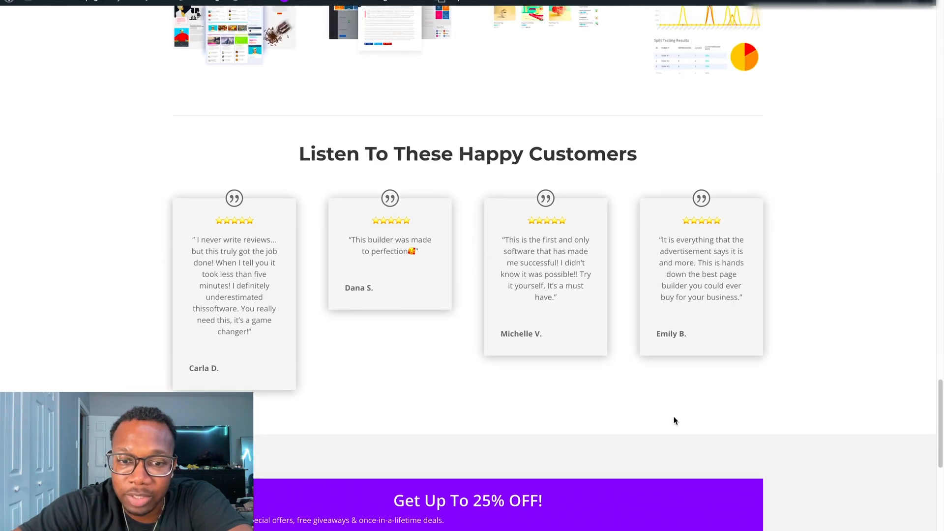
scroll(575, 448, down, 4)
scroll(679, 300, down, 5)
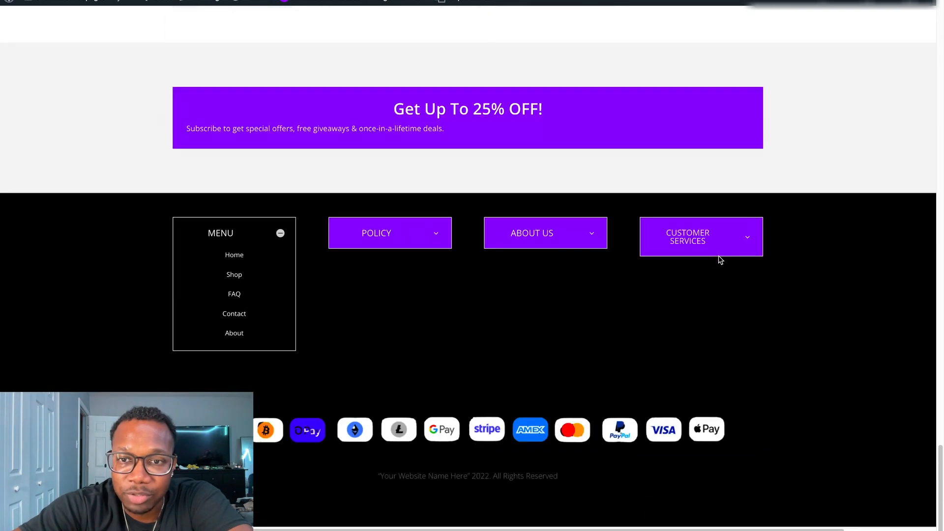
scroll(752, 271, up, 15)
scroll(739, 290, up, 20)
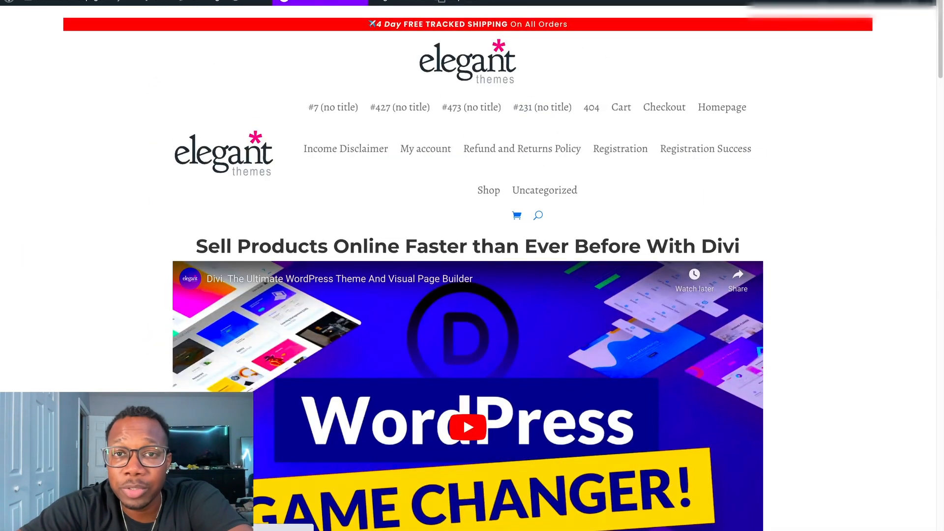
Enable the visual builder and open the text settings of the red free-shipping banner to inspect its body text.
click(319, 2)
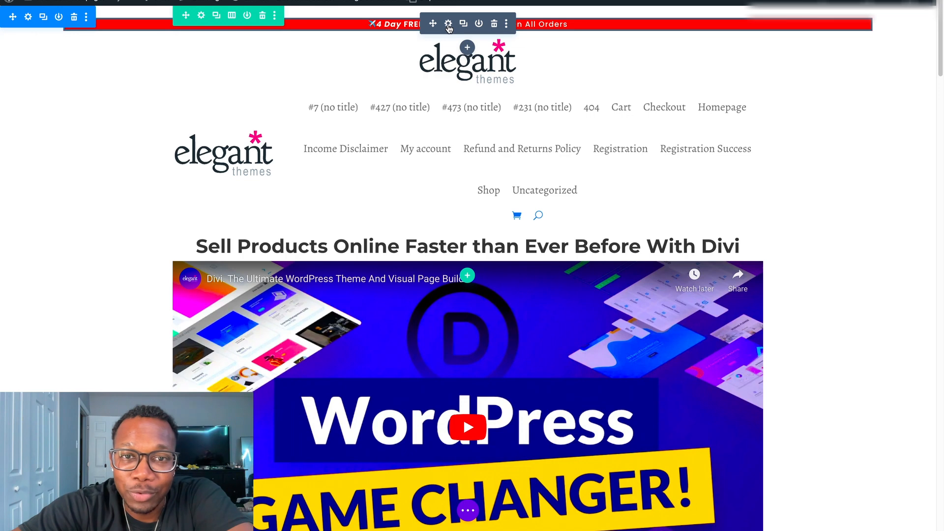
click(449, 24)
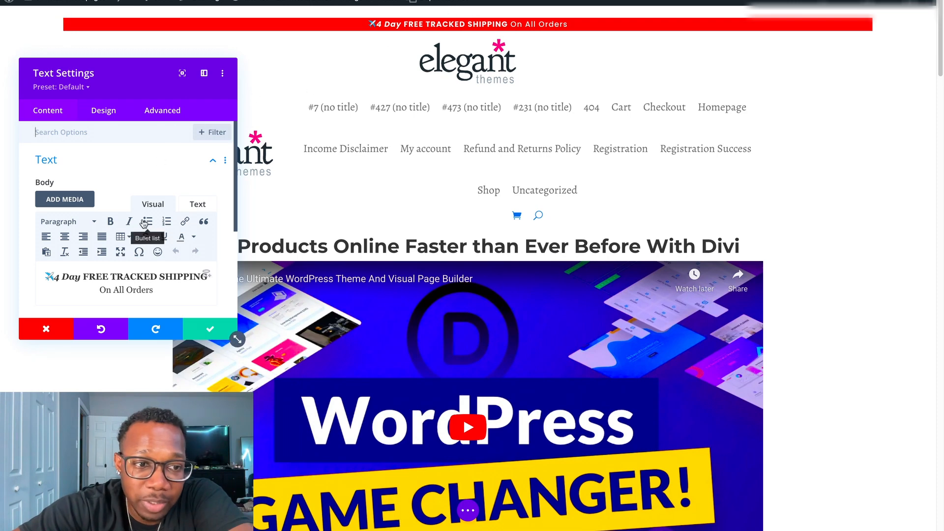
scroll(150, 275, down, 2)
scroll(161, 272, down, 2)
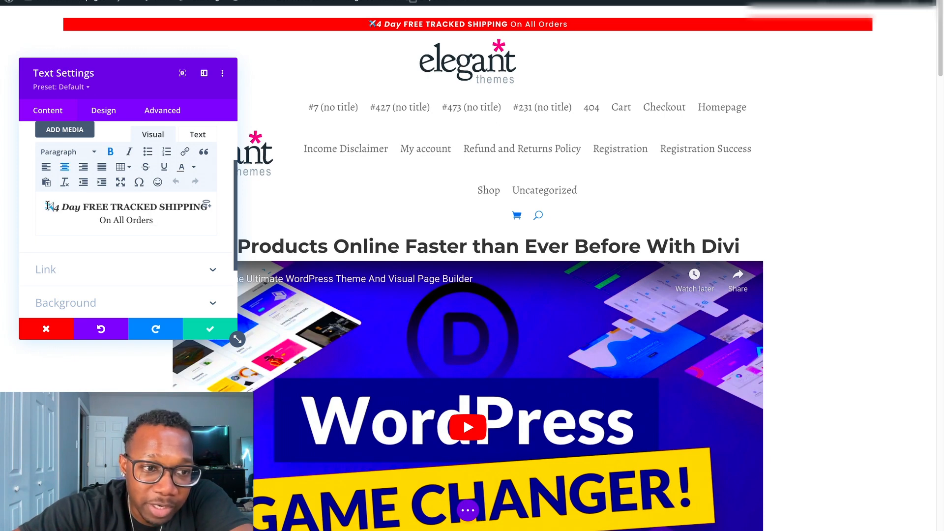
drag(70, 208, 196, 208)
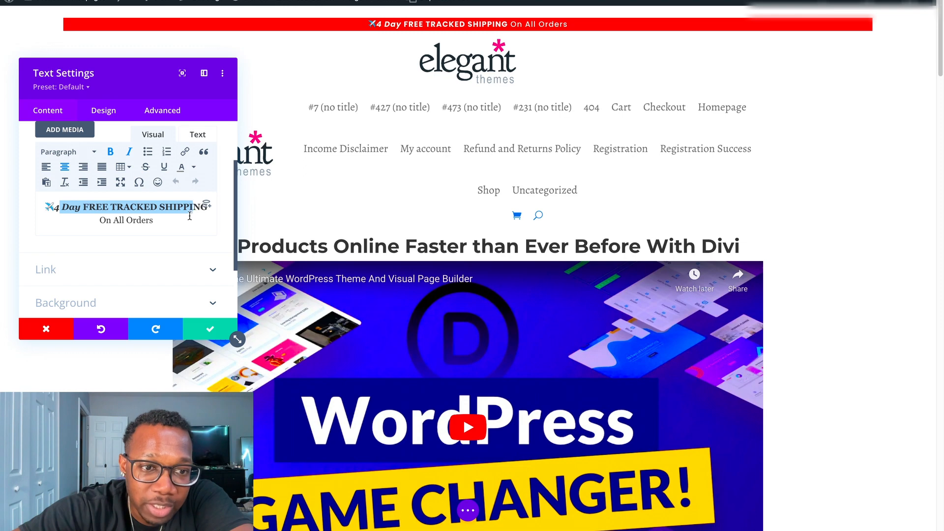
click(198, 219)
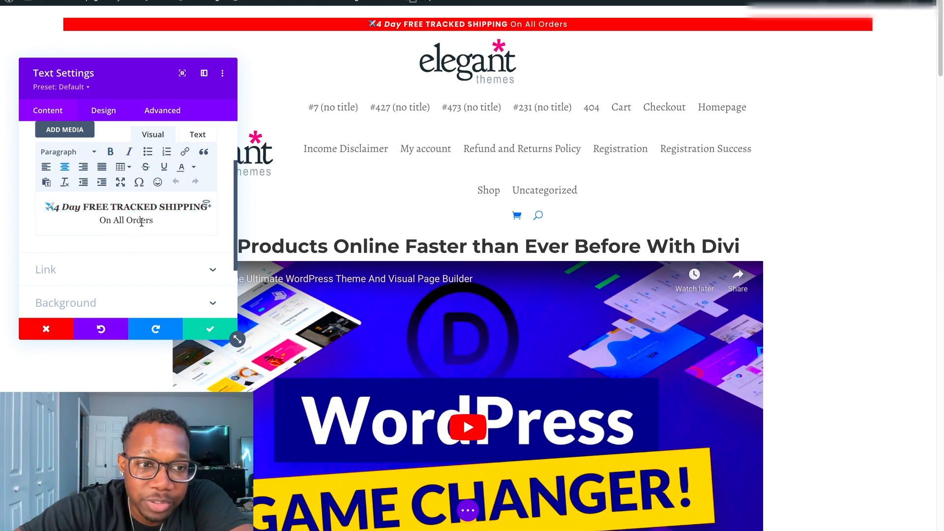
Expand the Background options of the free-shipping banner and examine its background color.
scroll(151, 256, down, 2)
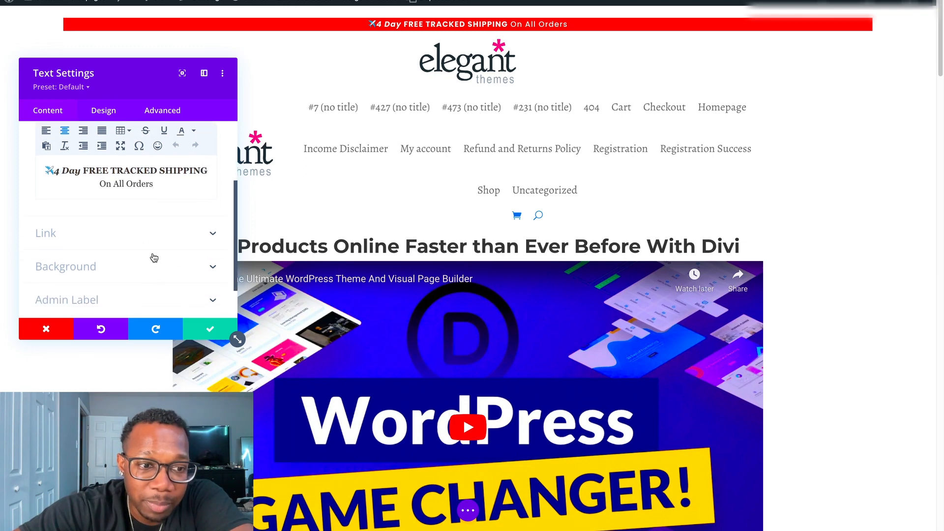
click(184, 267)
scroll(129, 254, down, 1)
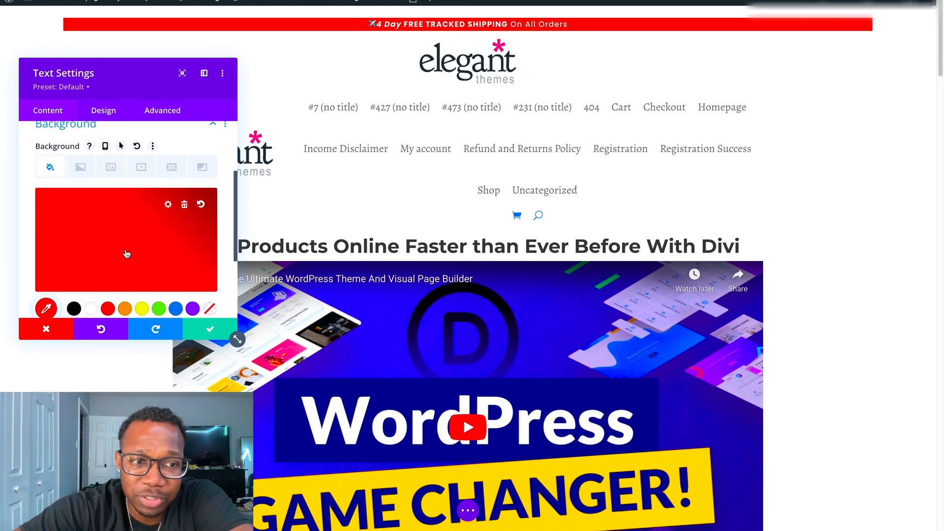
Try green and blue as the free-shipping banner's background color, and settle on purple.
click(161, 294)
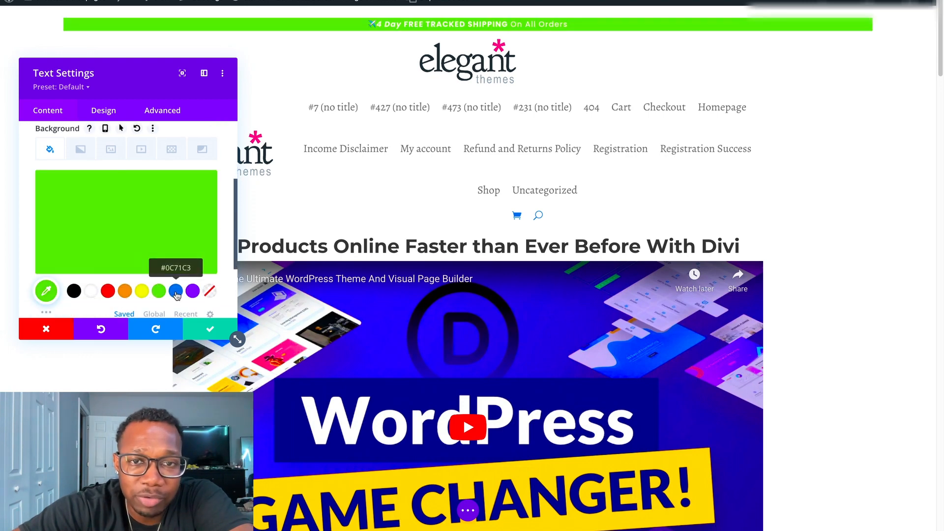
click(176, 295)
click(193, 293)
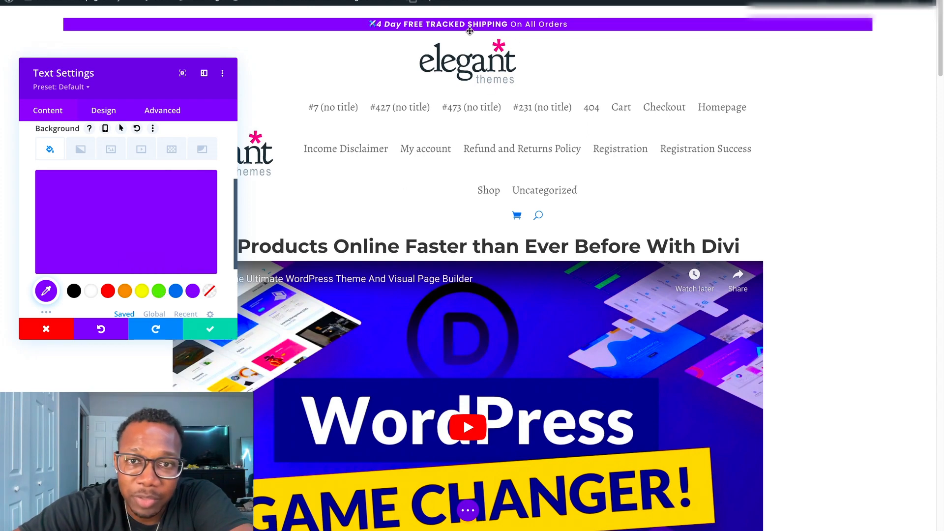
scroll(642, 289, down, 5)
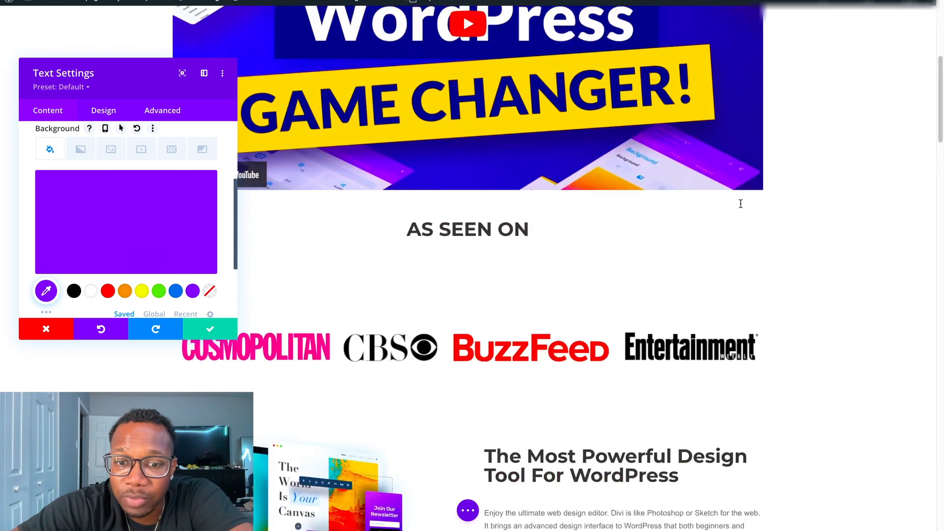
scroll(663, 230, up, 5)
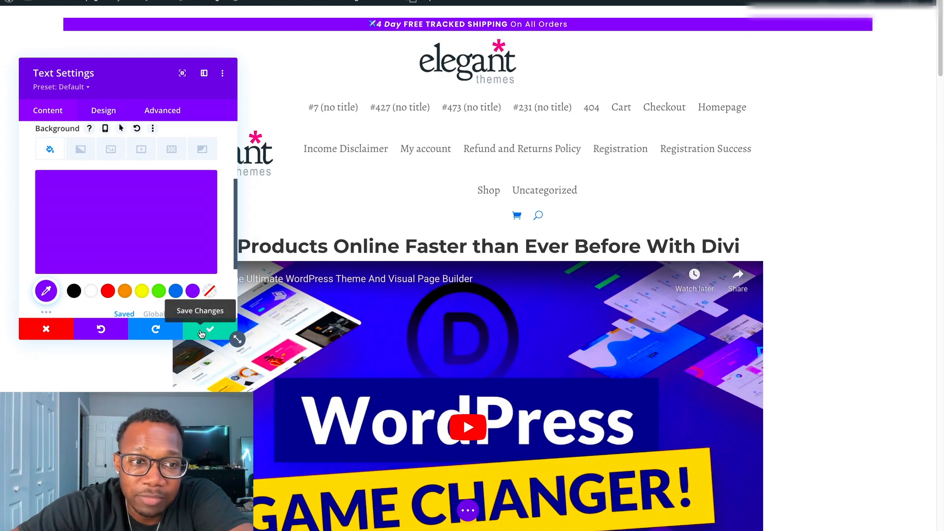
Change the banner text to "3 Day", set it back to "4 Day", and save the banner's settings.
scroll(198, 219, up, 3)
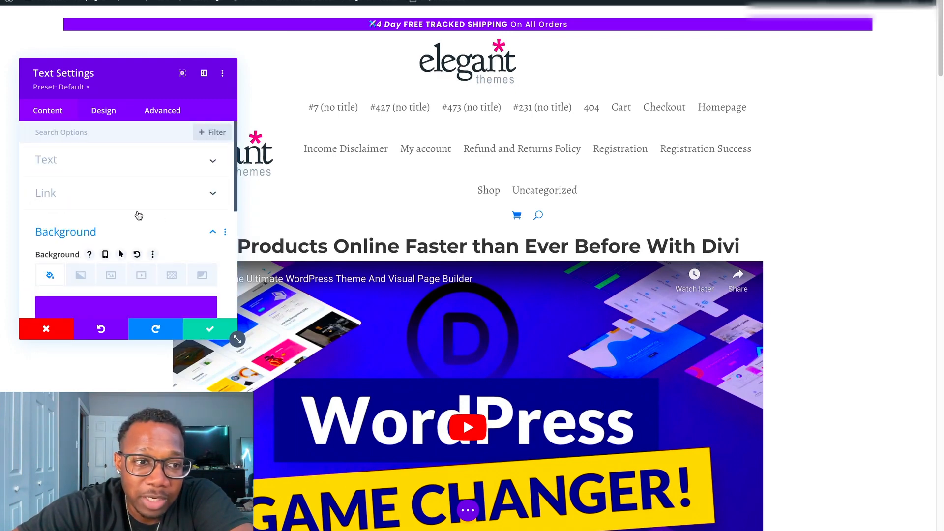
click(147, 164)
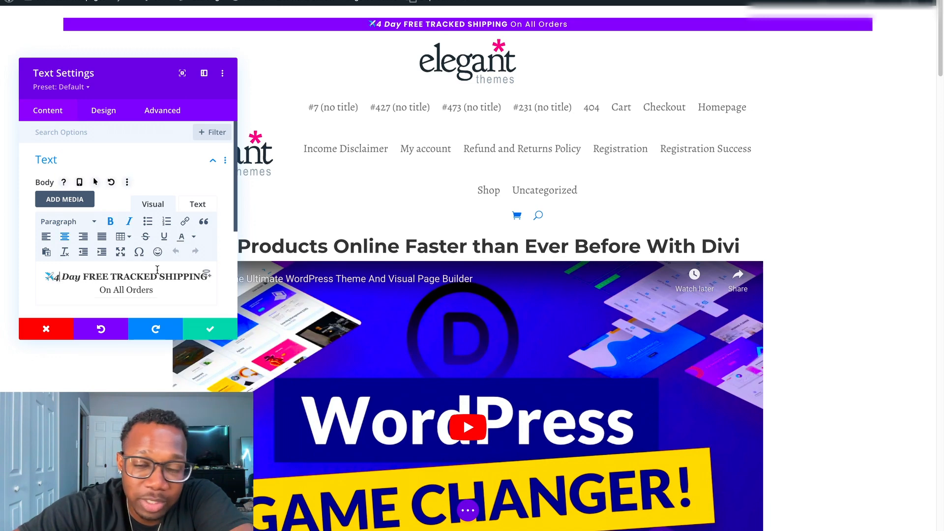
key(BackSpace)
text(3)
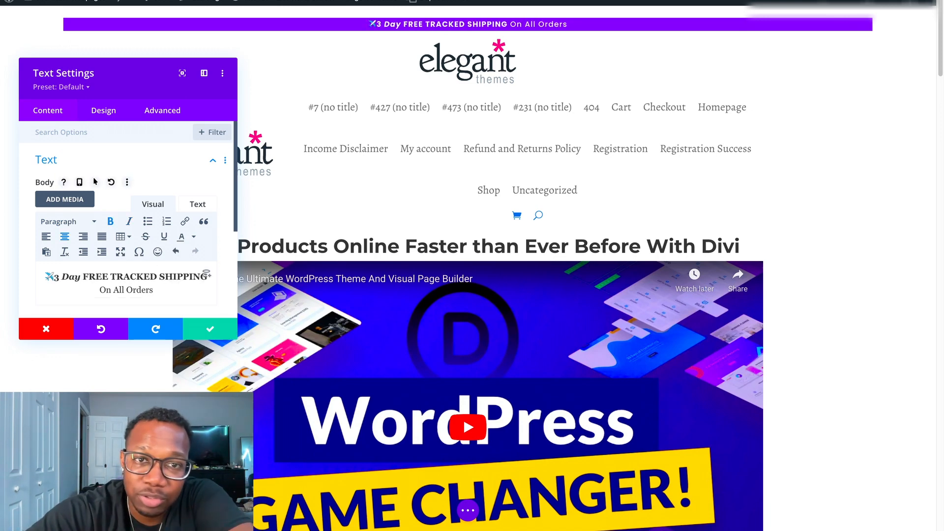
key(BackSpace)
text(4)
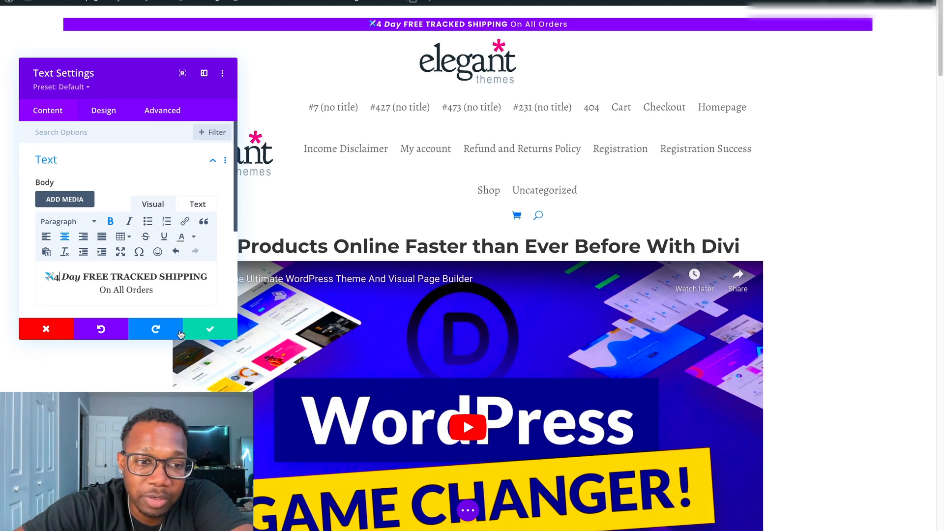
click(210, 331)
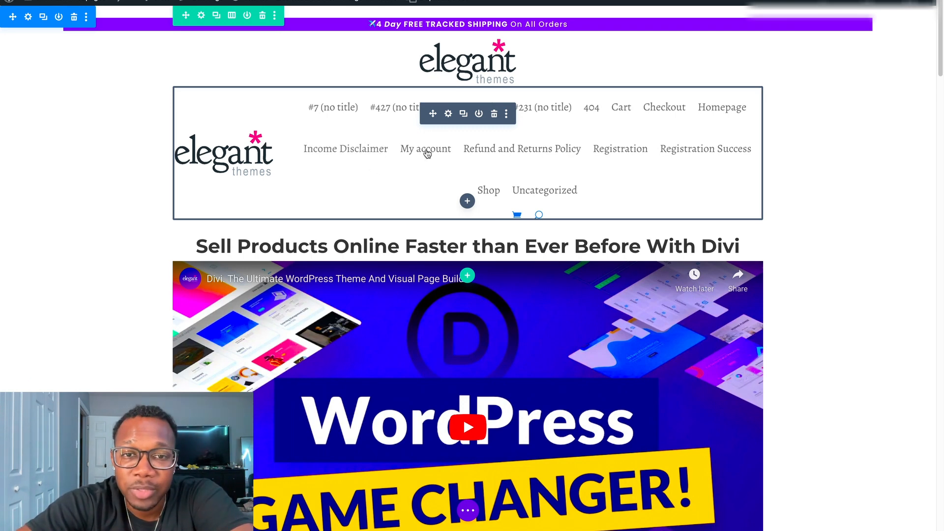
Delete the header menu module and restore it by reverting to the preceding "Edited Text" state in the editing history.
click(494, 116)
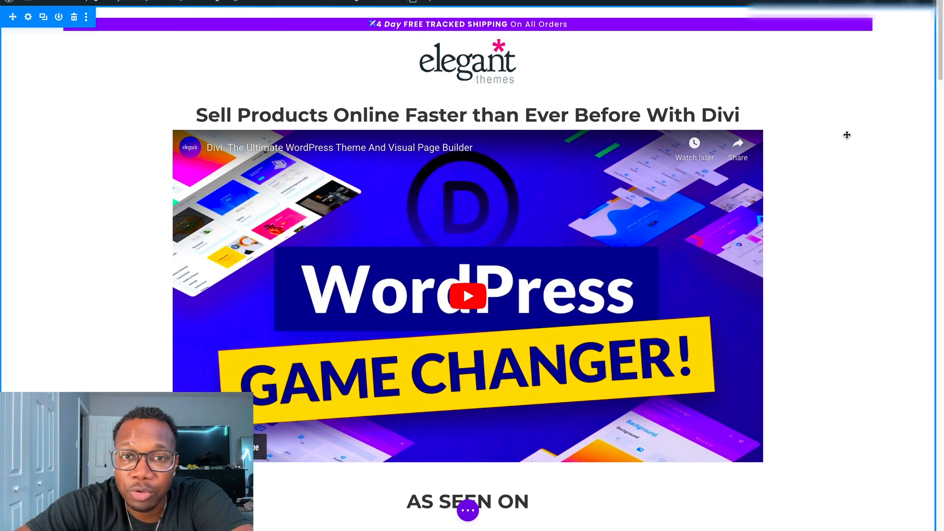
click(468, 510)
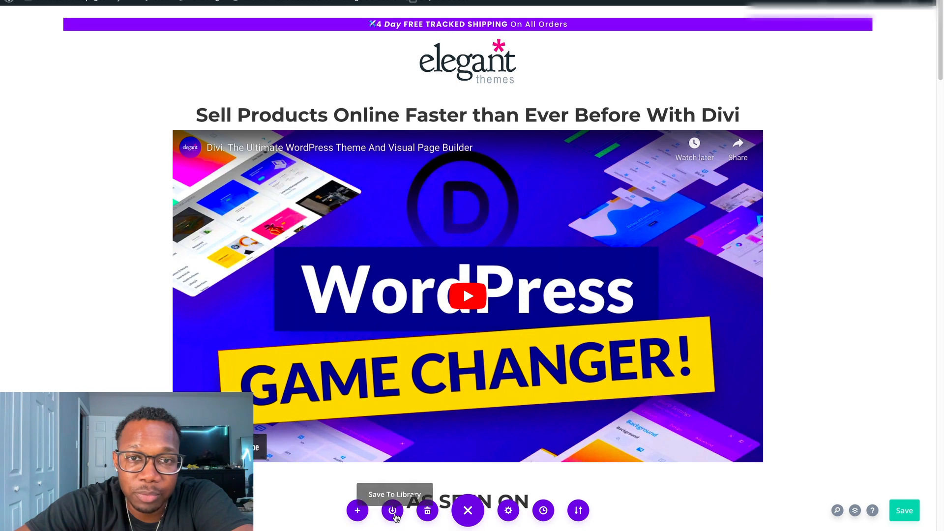
click(542, 511)
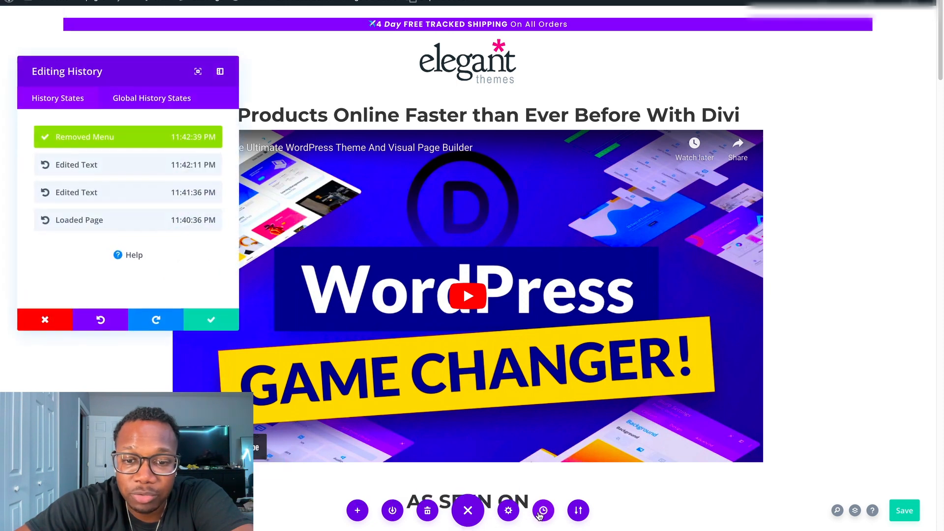
click(119, 167)
click(202, 321)
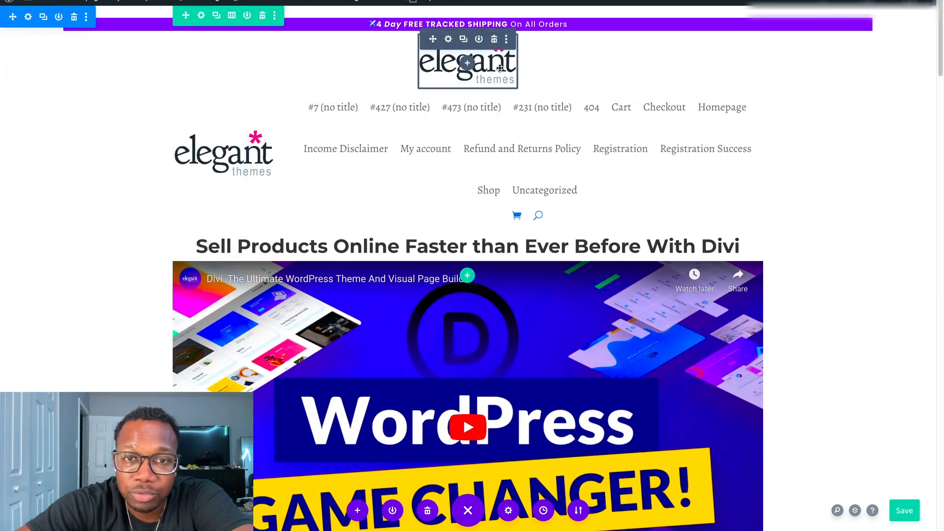
Delete the standalone logo image above the header menu and save the page.
click(495, 40)
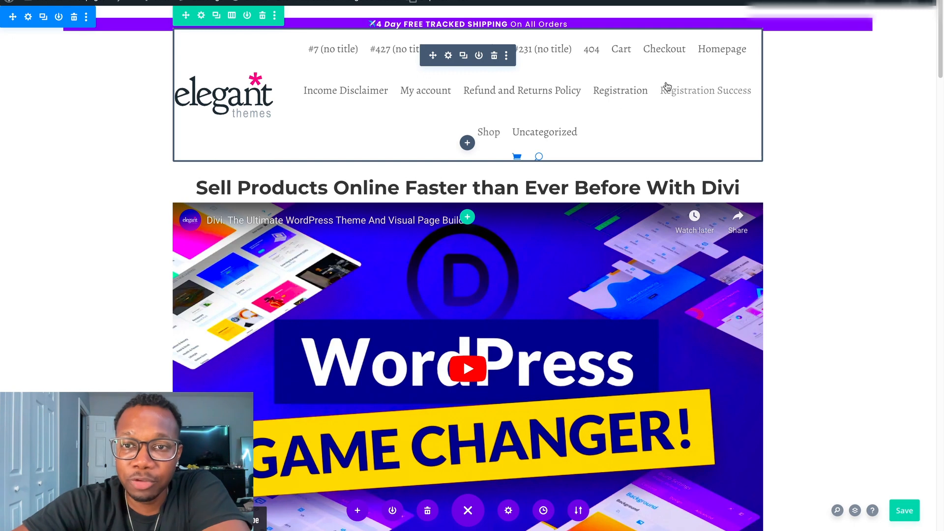
key(ctrl+s)
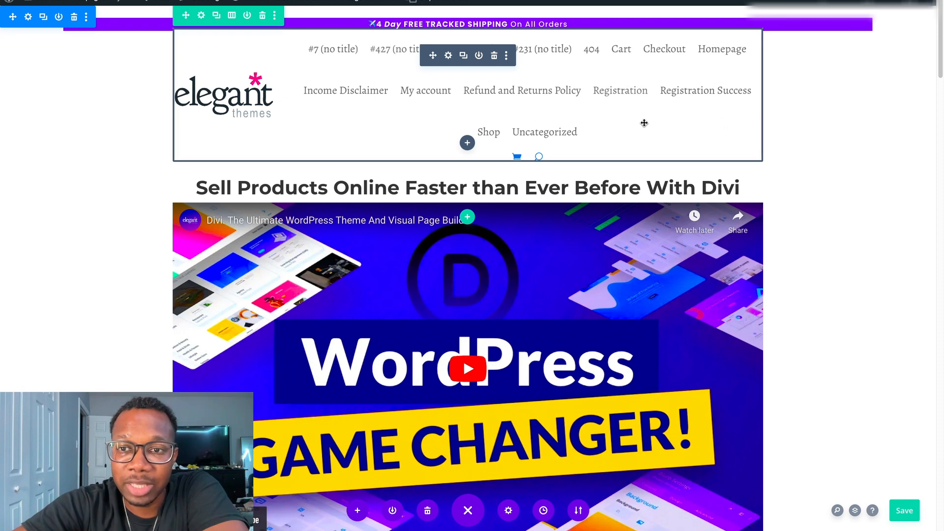
Examine the headline, the embedded video and the As Seen On section below the header menu.
scroll(610, 113, down, 1)
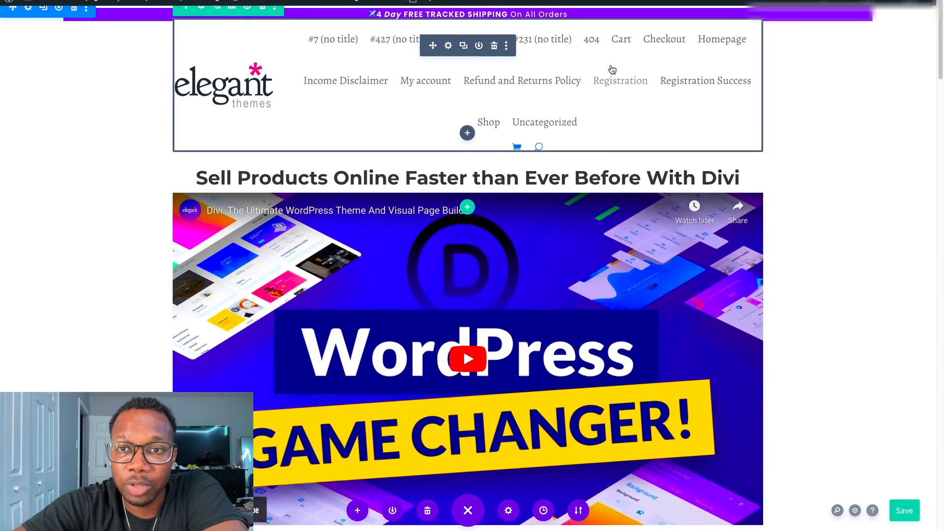
scroll(612, 71, down, 1)
scroll(610, 73, down, 1)
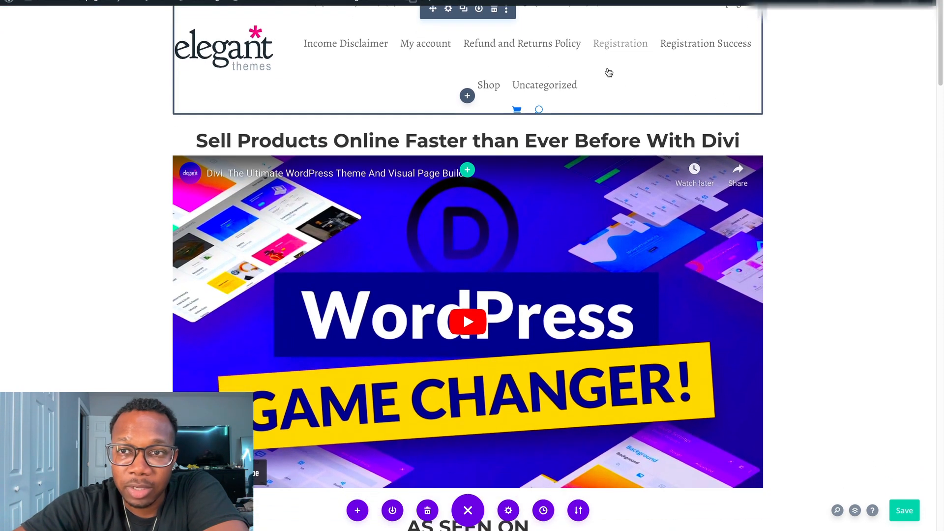
scroll(609, 69, down, 1)
scroll(607, 69, down, 3)
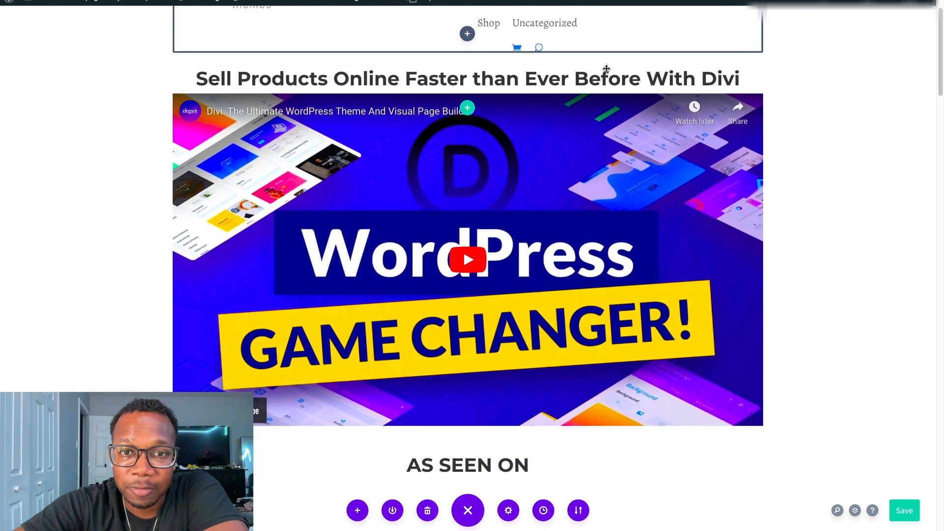
scroll(295, 56, down, 1)
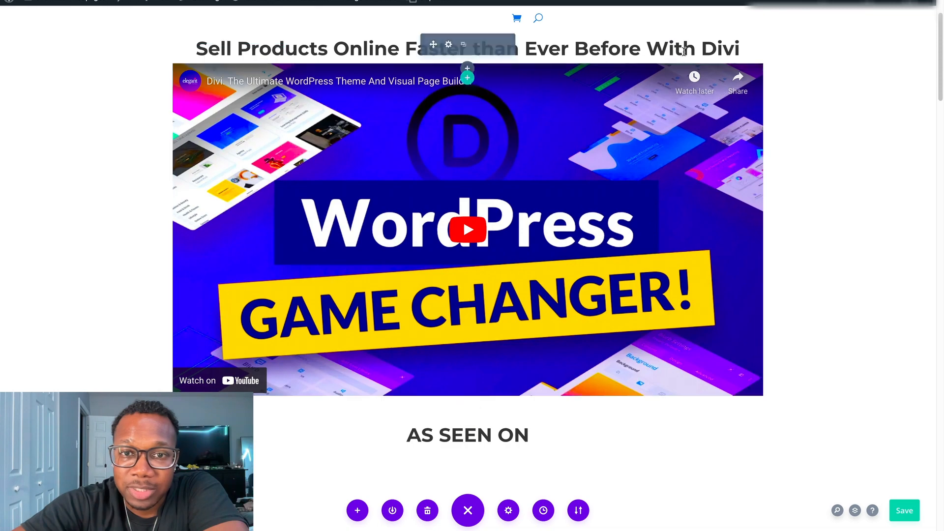
scroll(463, 228, down, 3)
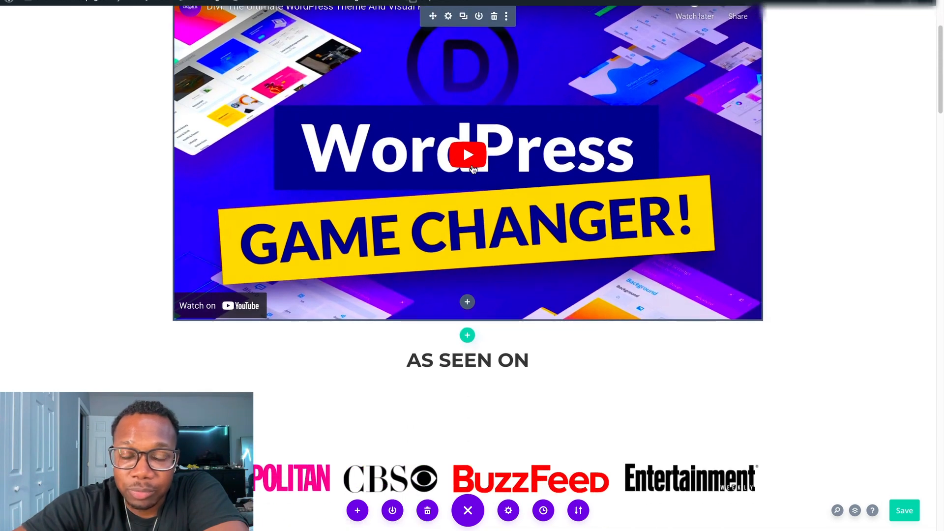
scroll(472, 169, down, 2)
scroll(465, 148, up, 6)
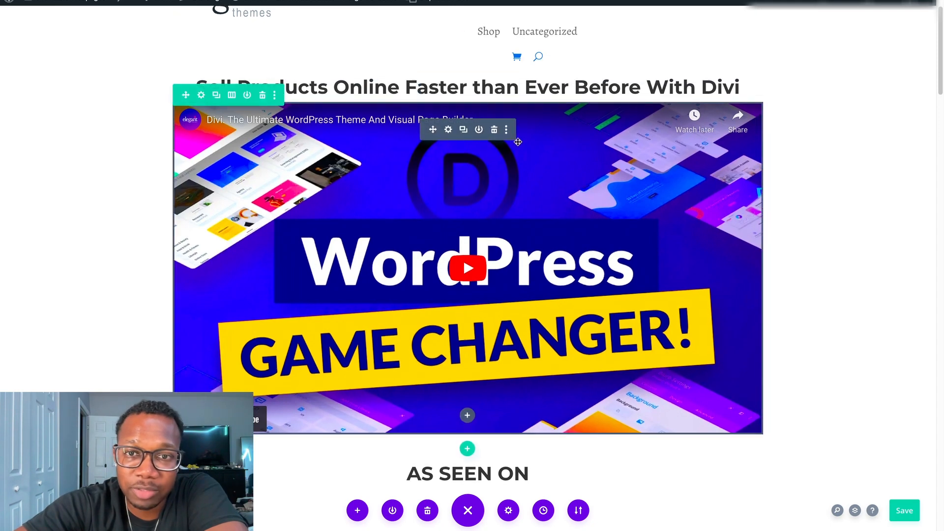
scroll(571, 147, up, 2)
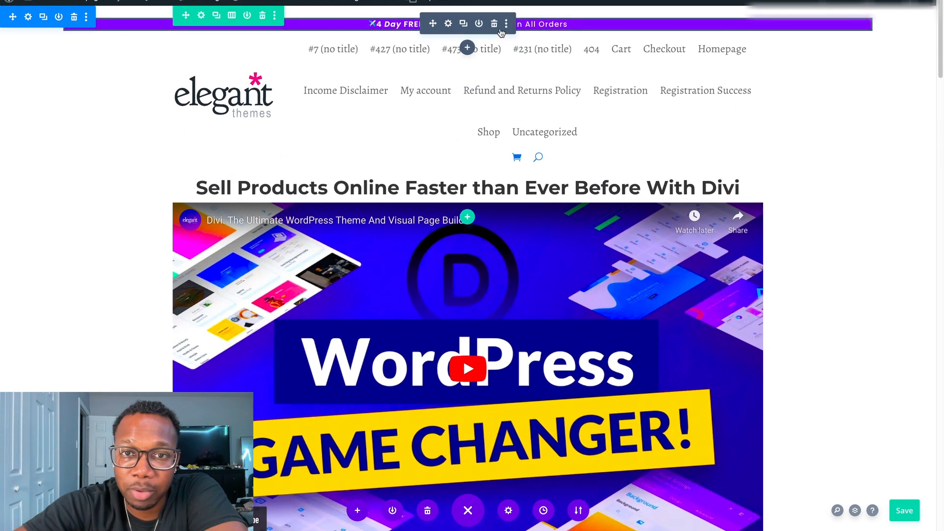
Open the settings of the WordPress video module, inspect its video source and Overlay options, and close them.
scroll(511, 264, down, 2)
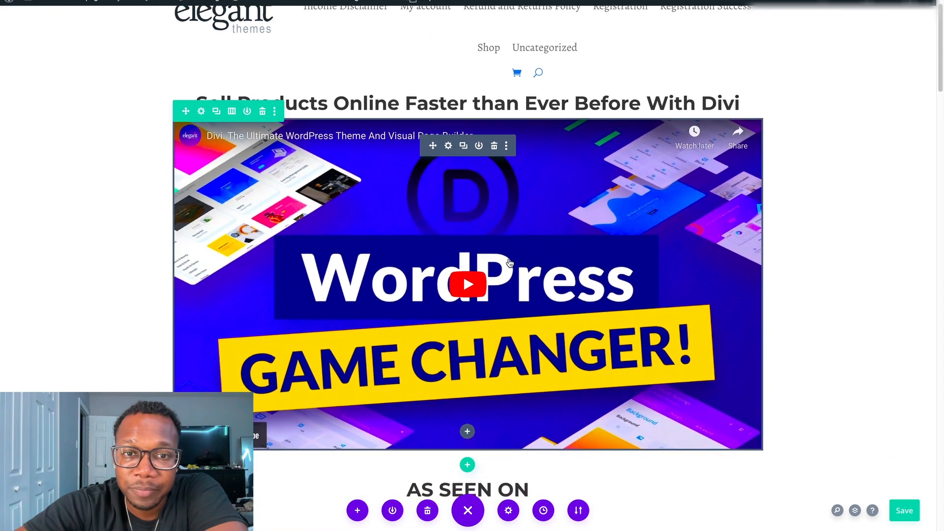
click(449, 146)
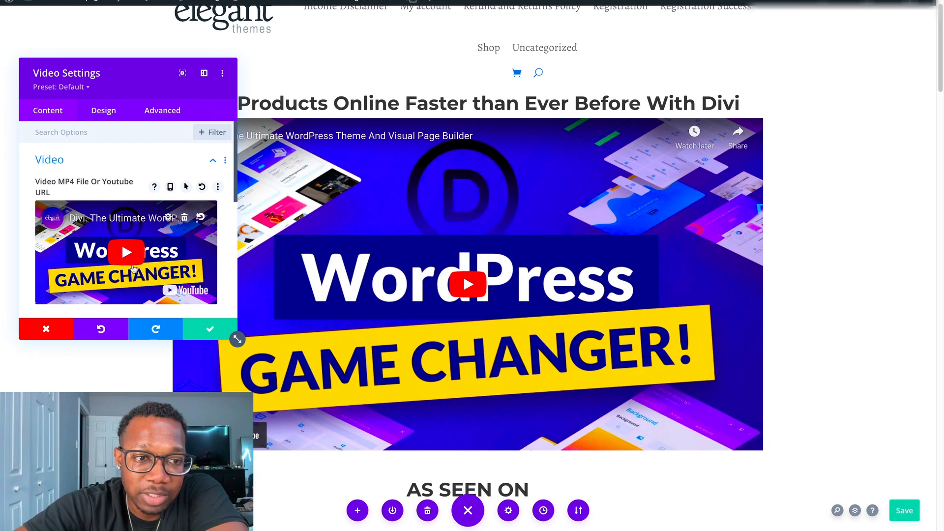
scroll(139, 240, down, 4)
scroll(140, 240, down, 2)
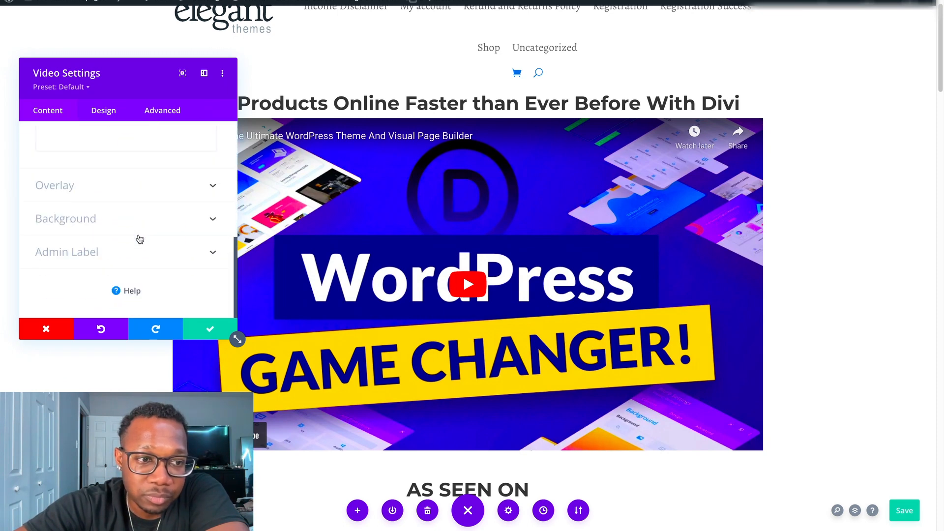
click(203, 195)
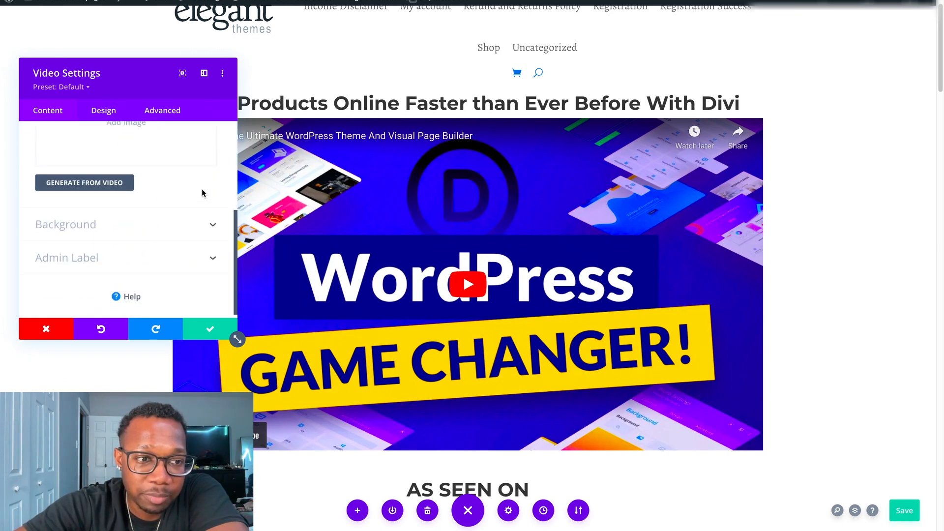
scroll(165, 249, up, 2)
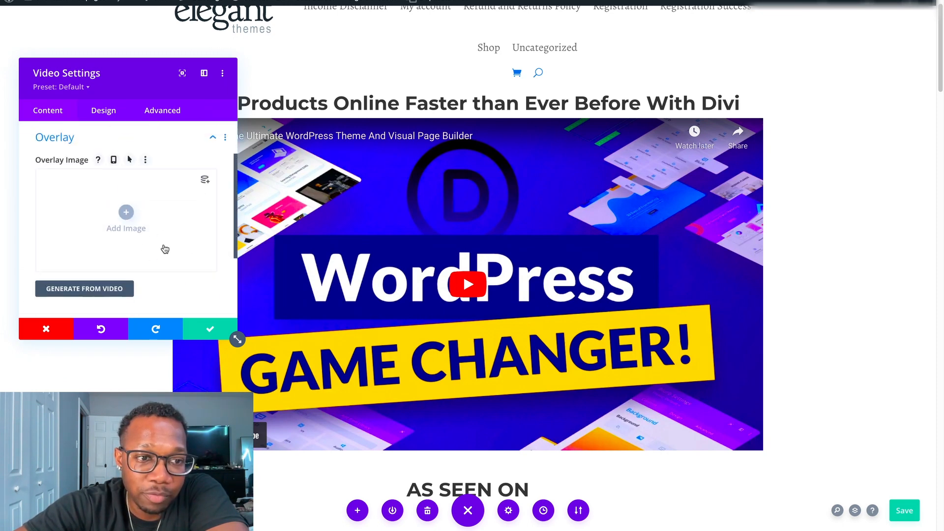
click(212, 140)
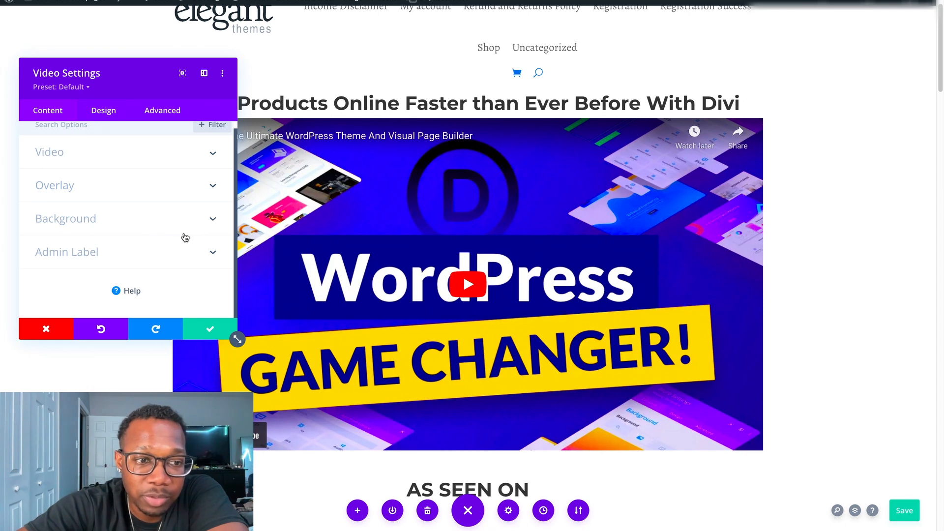
click(62, 328)
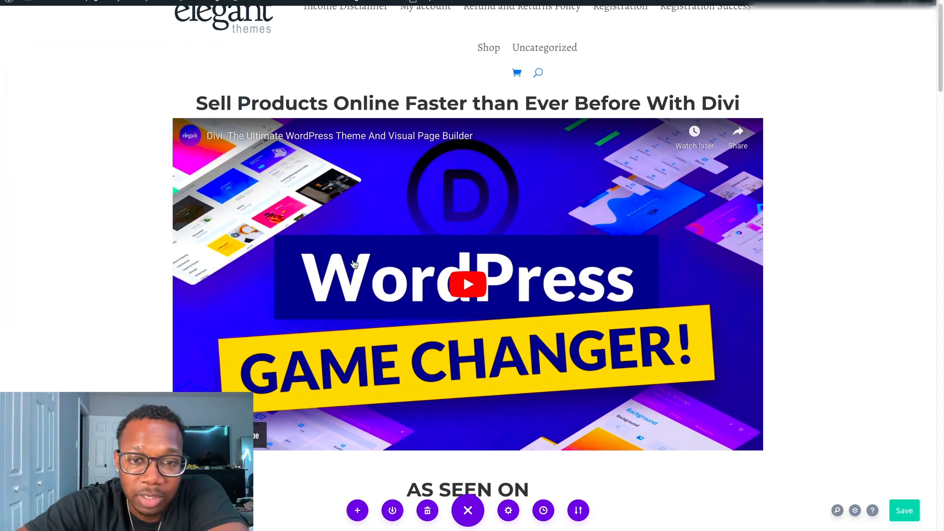
Examine the As Seen On logos and the feature sections below them, including the heading "The Most Powerful Design Tool For WordPress".
scroll(499, 257, down, 5)
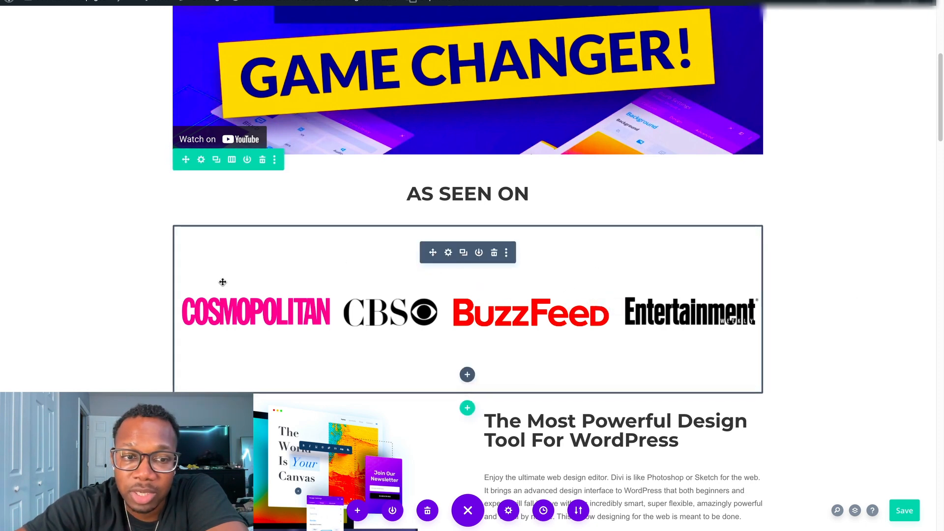
scroll(628, 218, down, 2)
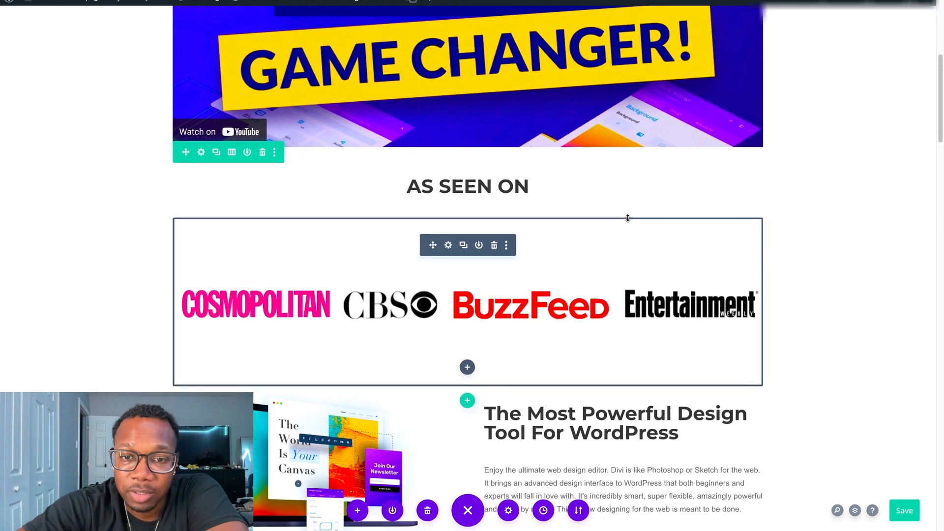
scroll(588, 265, down, 1)
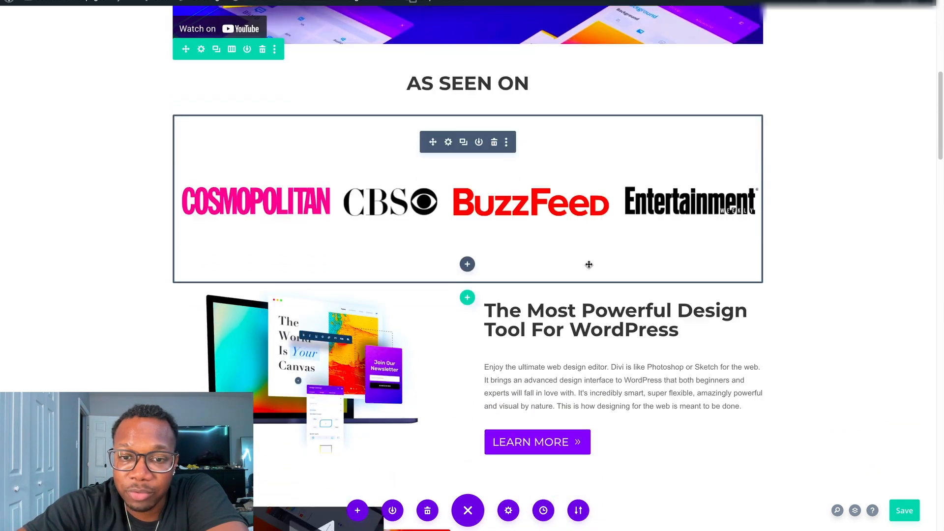
scroll(589, 264, down, 2)
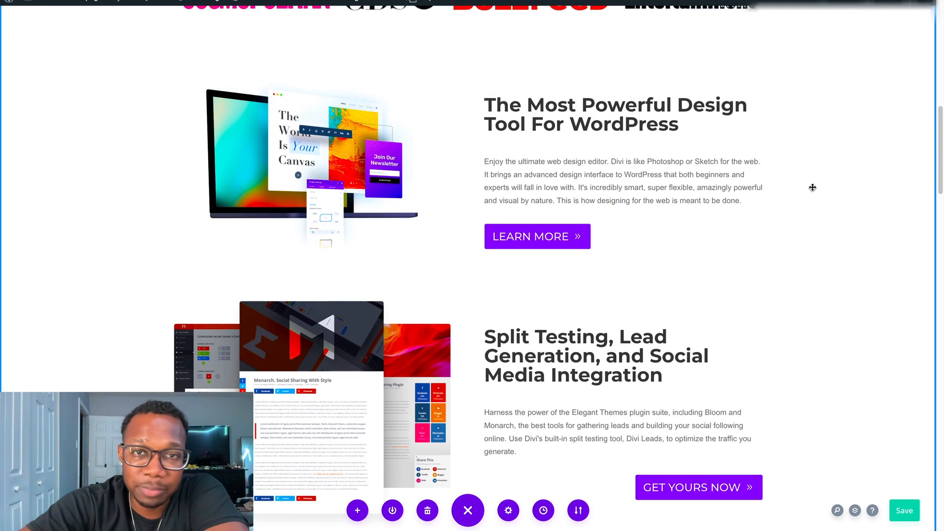
scroll(815, 185, down, 1)
scroll(814, 185, up, 1)
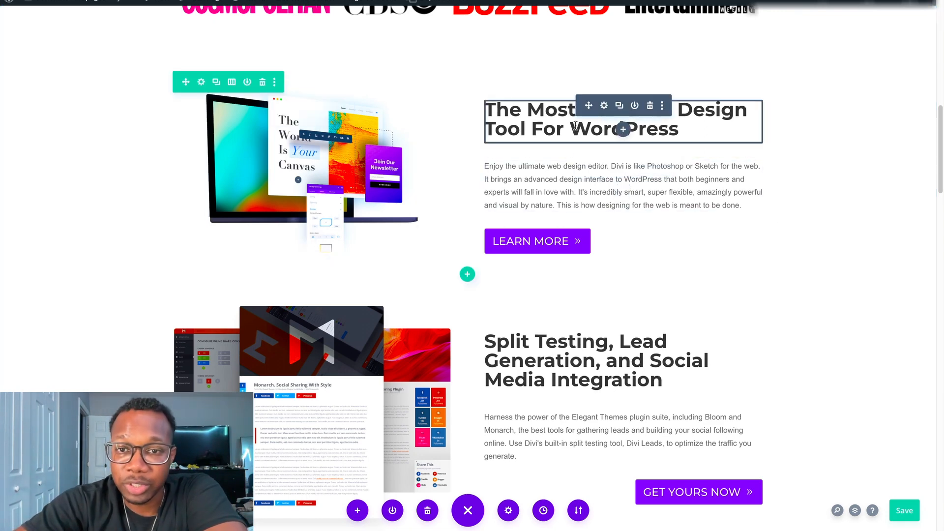
click(690, 132)
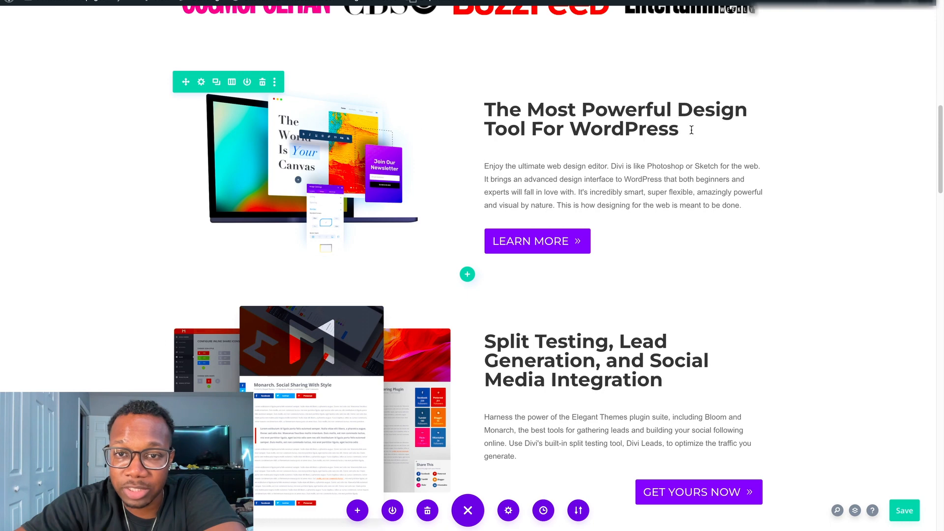
Replace the heading "The Most Powerful Design Tool For WordPress" with "NFT Marketplace Product" in its text settings.
drag(690, 132, 582, 110)
click(740, 130)
click(848, 207)
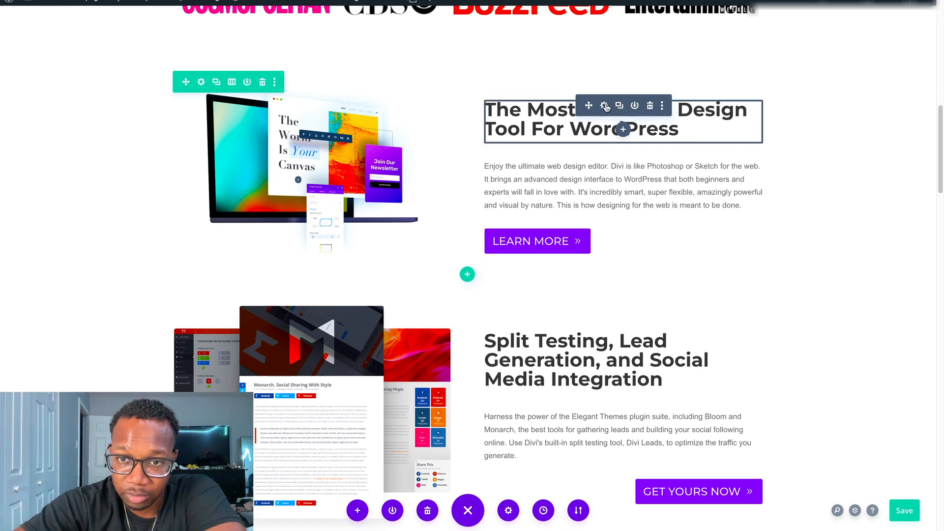
click(605, 106)
triple_click(137, 292)
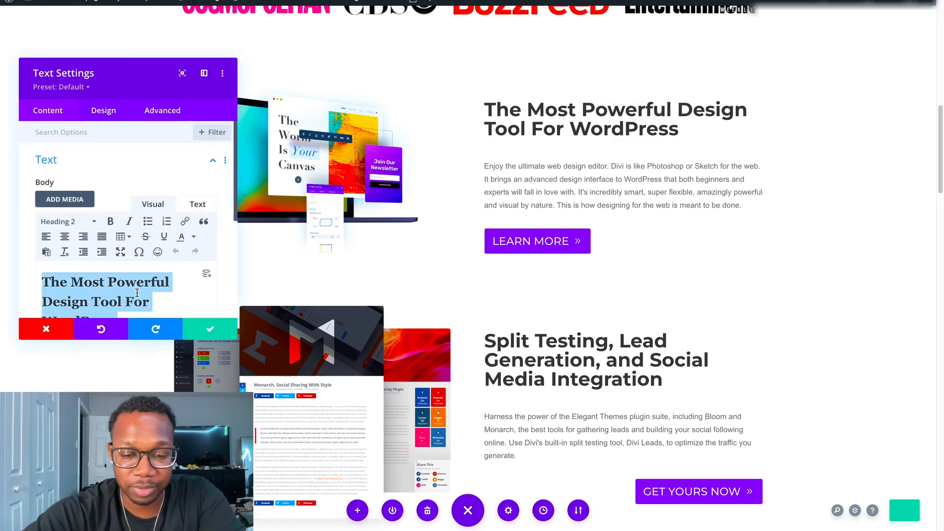
text(NFT )
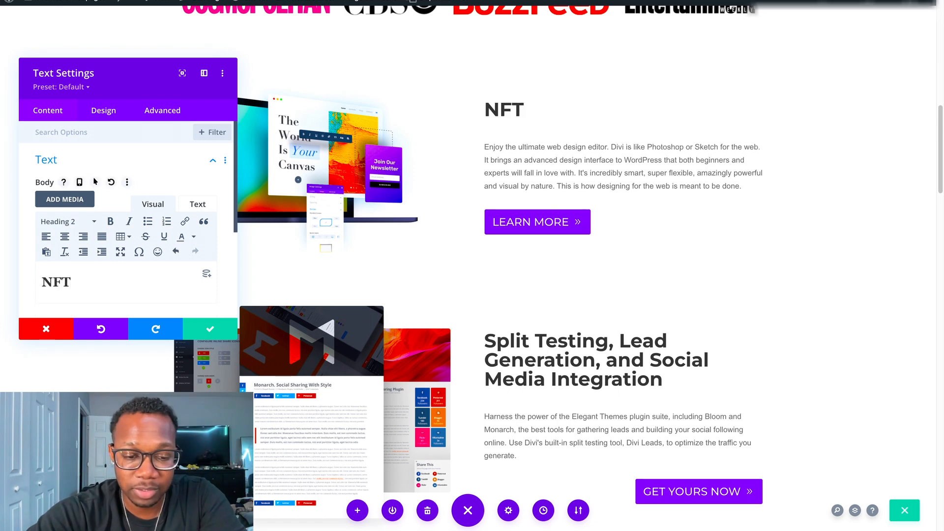
text(Marketpla)
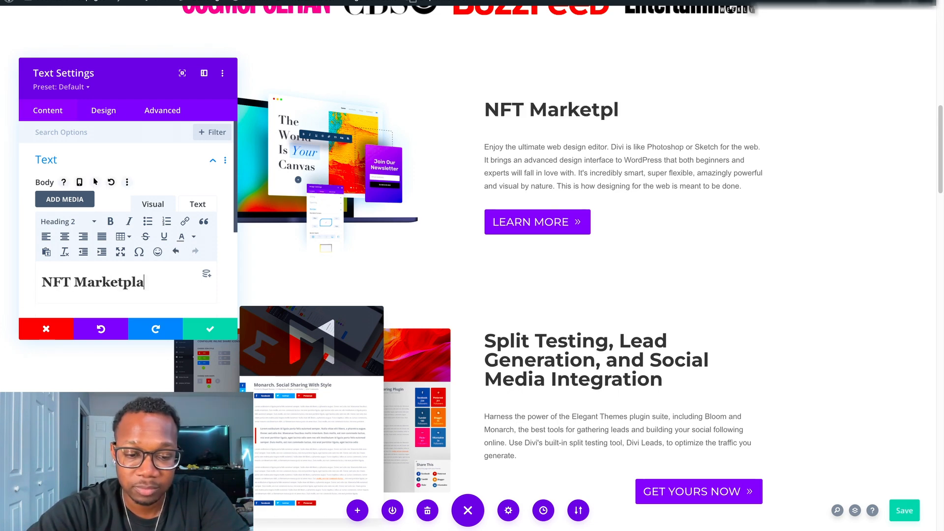
text(ce Product)
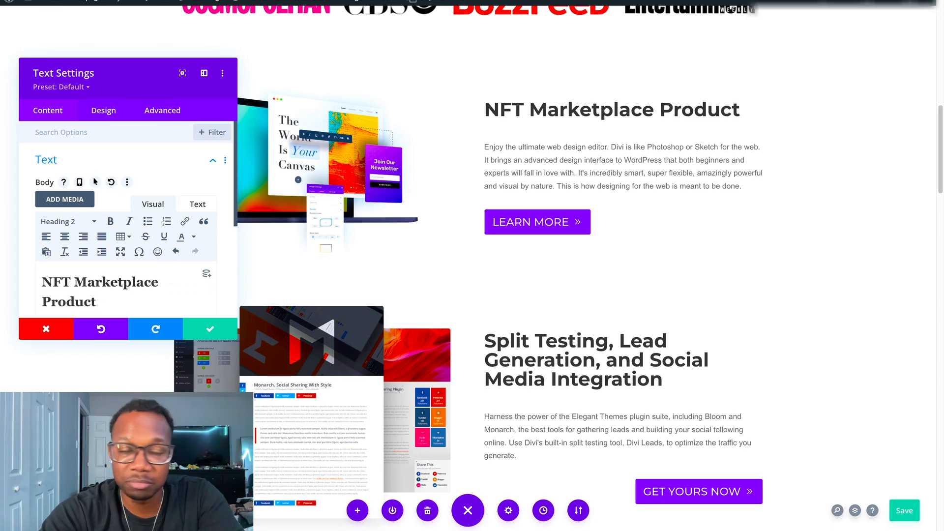
key(BackSpace)
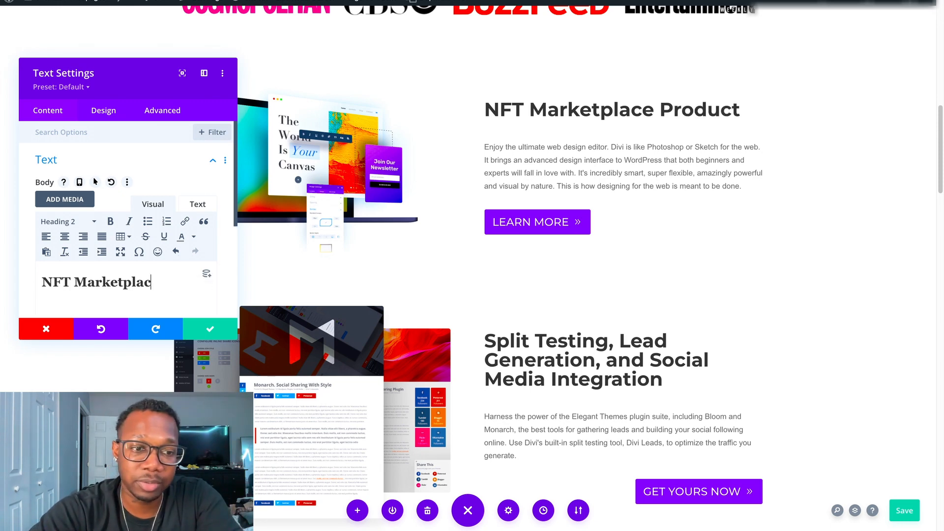
key(BackSpace)
key(BackSpace)
key(BackSpace)
key(BackSpace)
key(BackSpace)
key(BackSpace)
key(BackSpace)
key(BackSpace)
key(BackSpace)
key(BackSpace)
key(BackSpace)
key(BackSpace)
key(BackSpace)
key(BackSpace)
key(BackSpace)
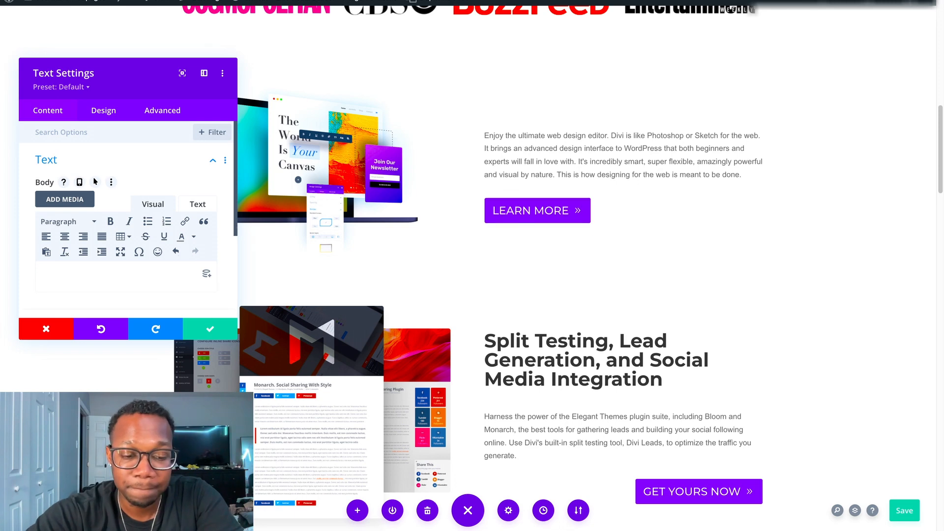
text(M)
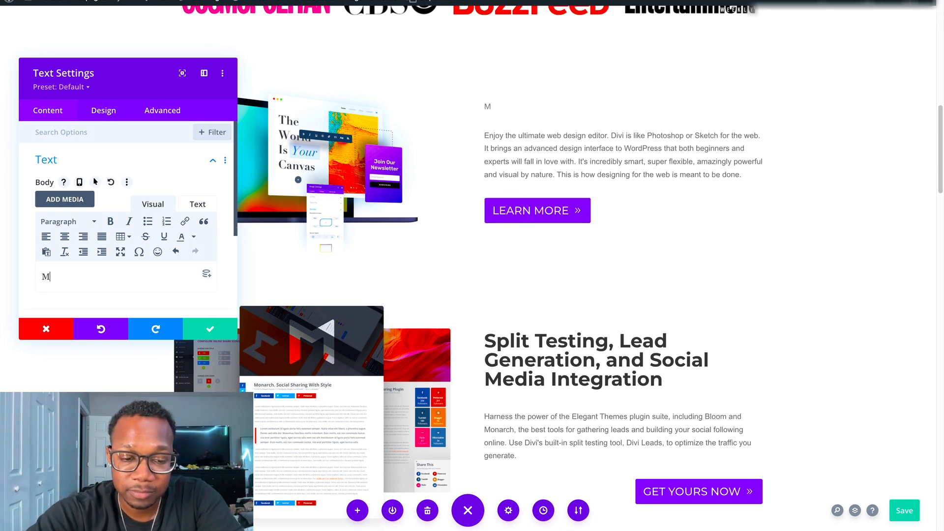
text(Bug B)
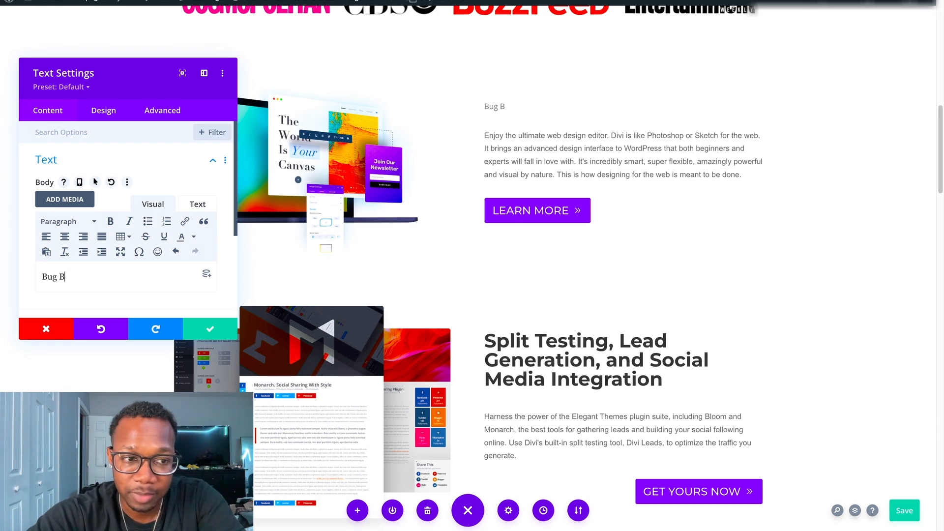
click(111, 327)
click(111, 328)
click(109, 334)
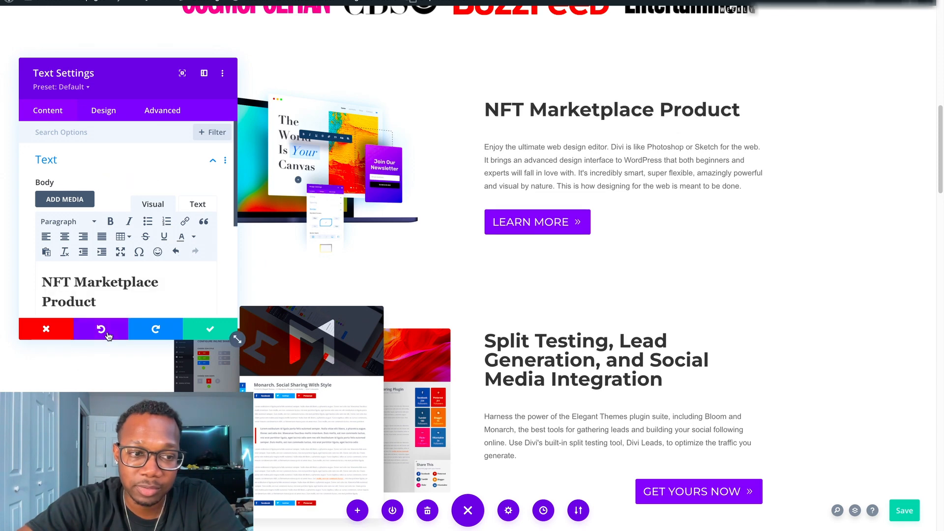
Rewrite the heading text as "Bug Be Gone Juice" and close the text settings, discarding the changes.
drag(101, 304, 52, 283)
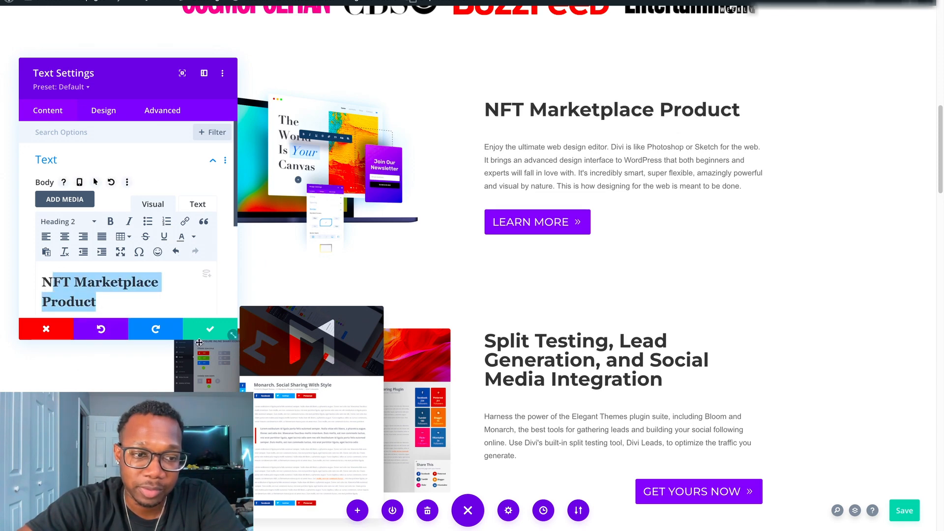
text(Bug)
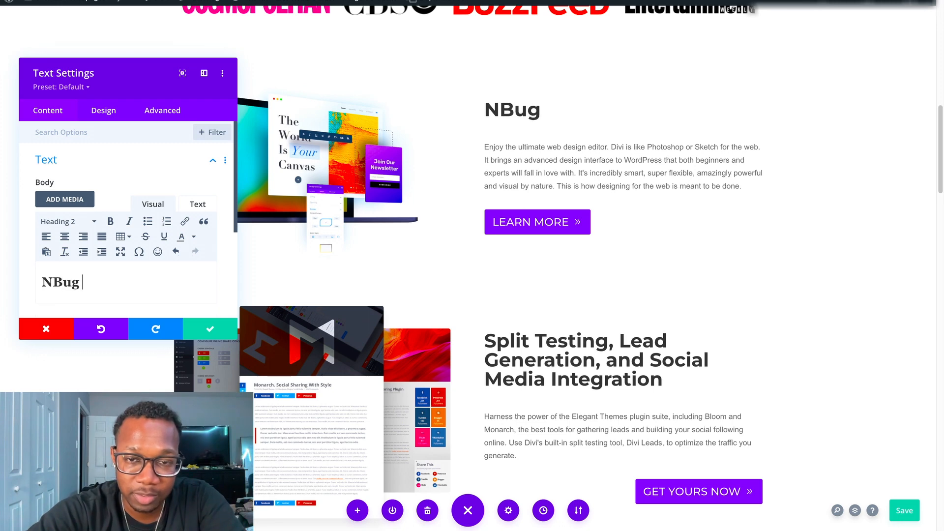
text( Be Gone)
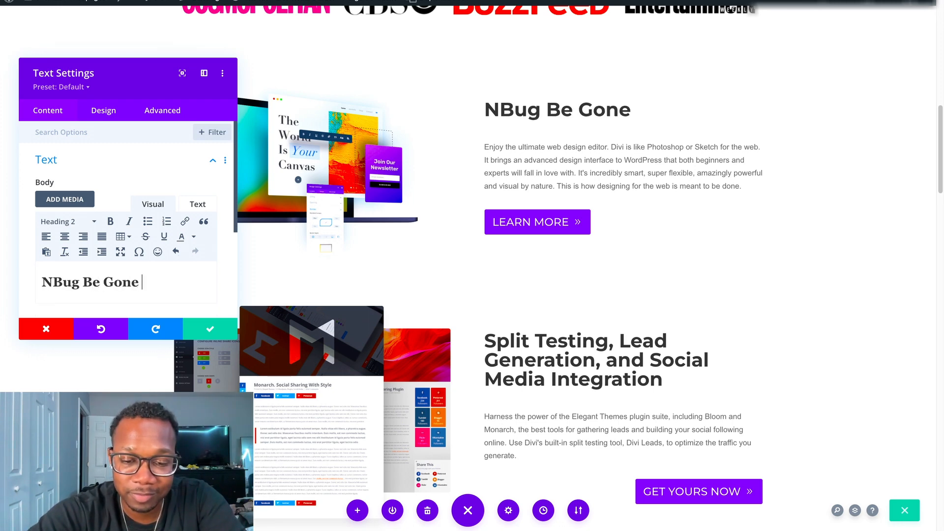
text( Juice)
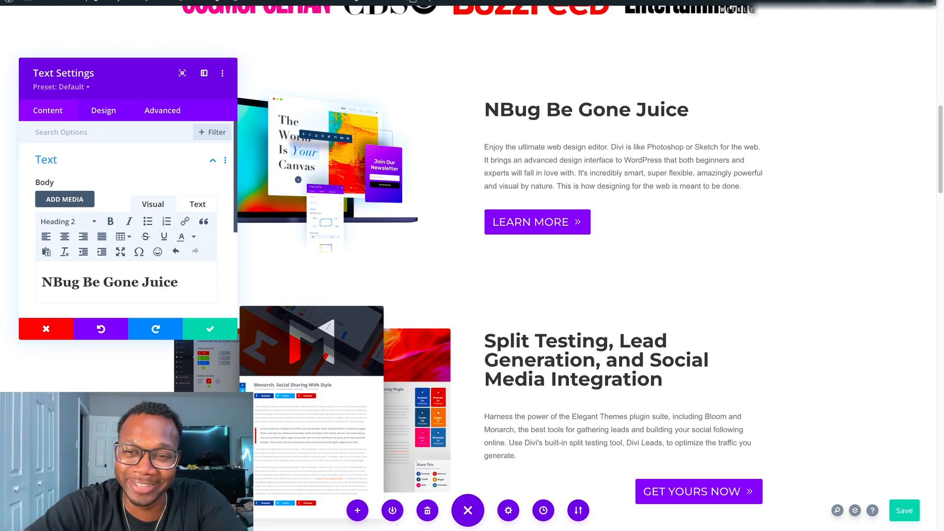
click(52, 282)
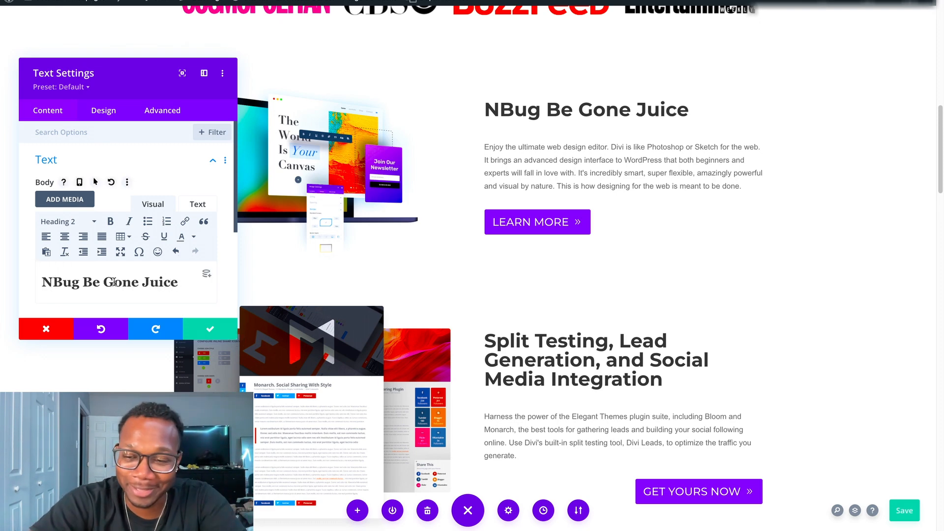
key(BackSpace)
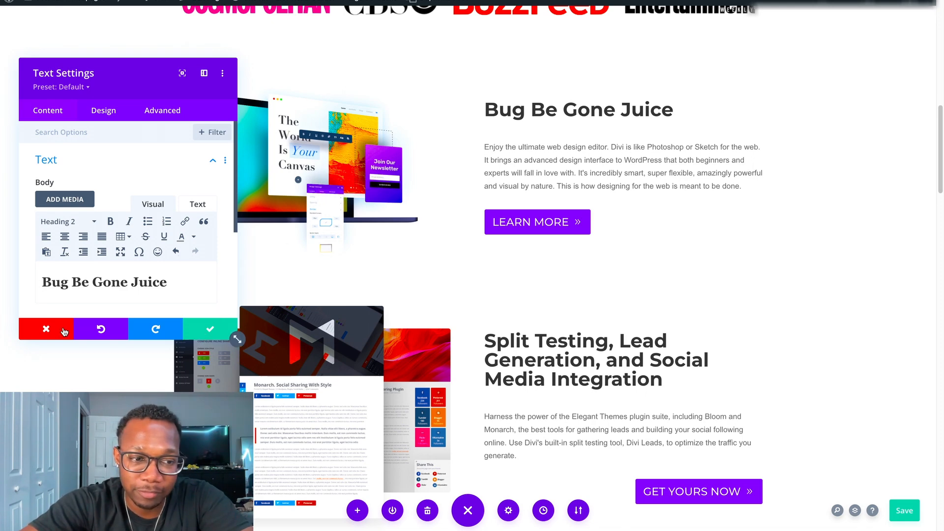
click(58, 333)
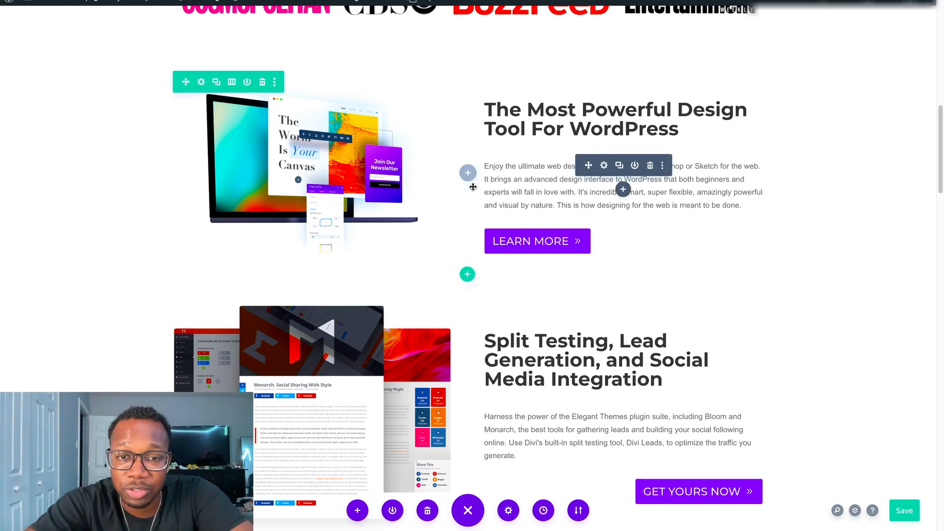
Delete the row headed "Split Testing, Lead Generation, and Social Media Integration" and check the surrounding sections.
scroll(541, 197, down, 2)
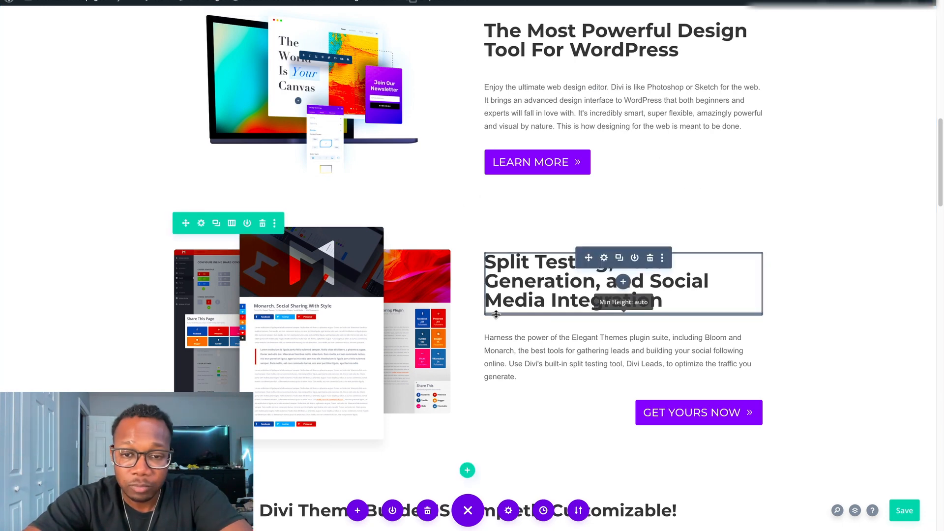
click(263, 225)
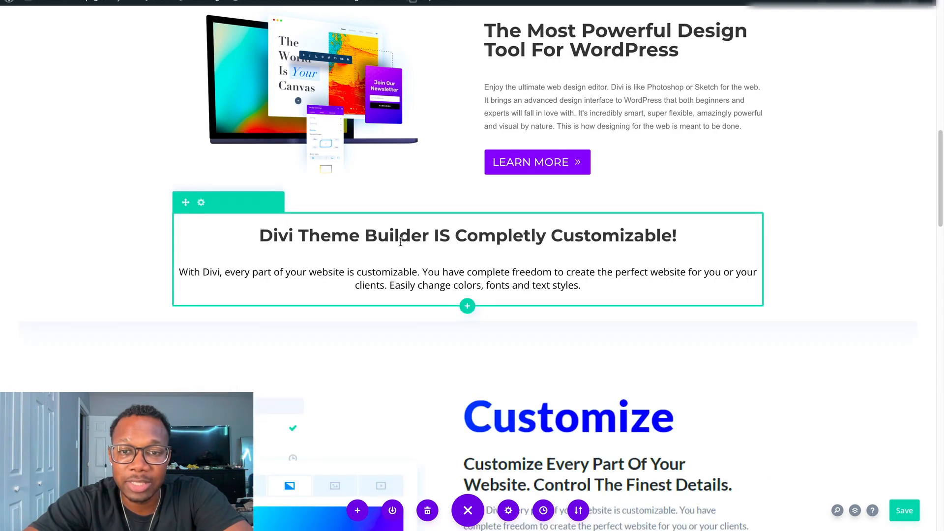
scroll(705, 245, down, 3)
scroll(704, 244, up, 8)
scroll(704, 251, down, 4)
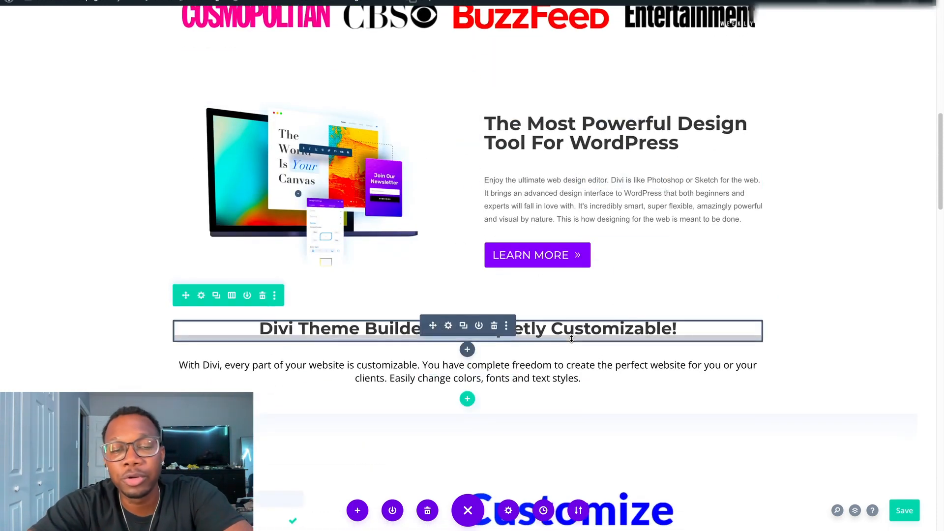
Open the editing history and undo the last row removal.
click(543, 511)
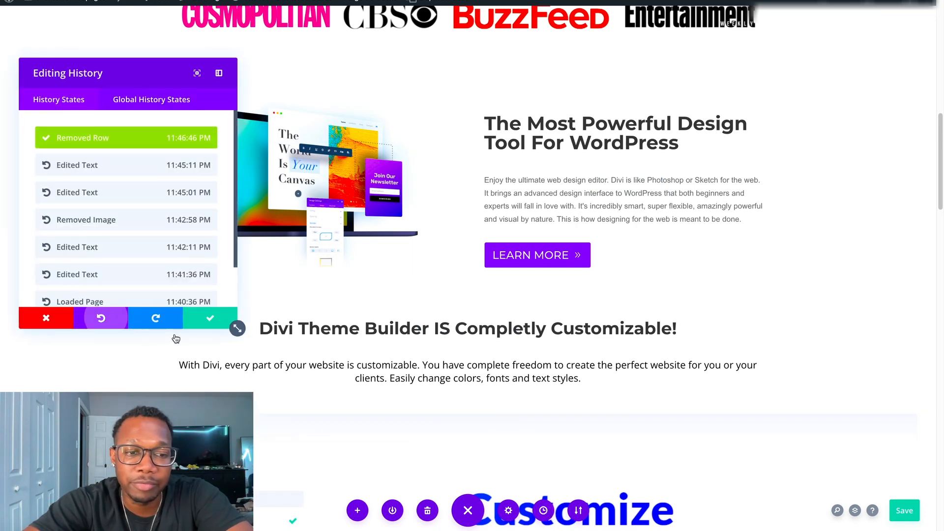
click(108, 320)
click(210, 325)
Examine the "Divi Theme Builder IS Completly Customizable!" text and the Customize section with its image below it.
scroll(549, 295, down, 10)
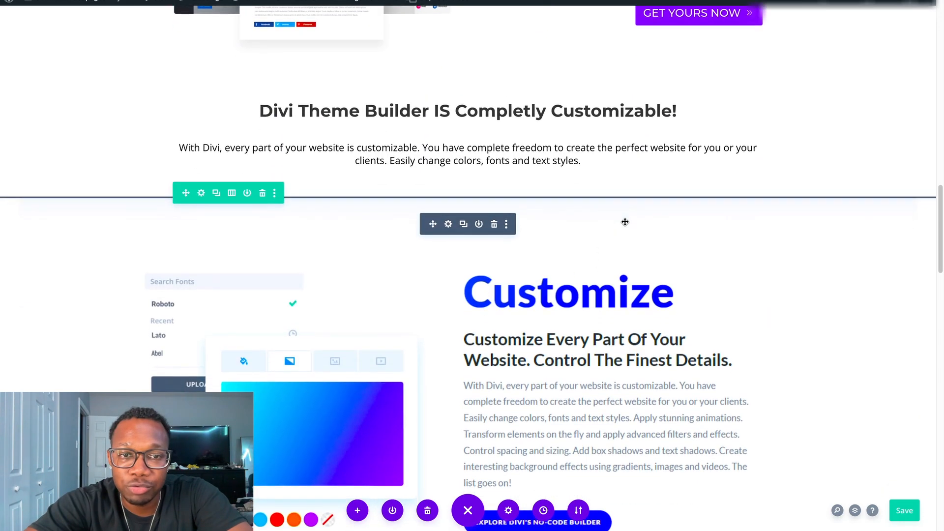
scroll(614, 241, up, 8)
scroll(605, 261, down, 4)
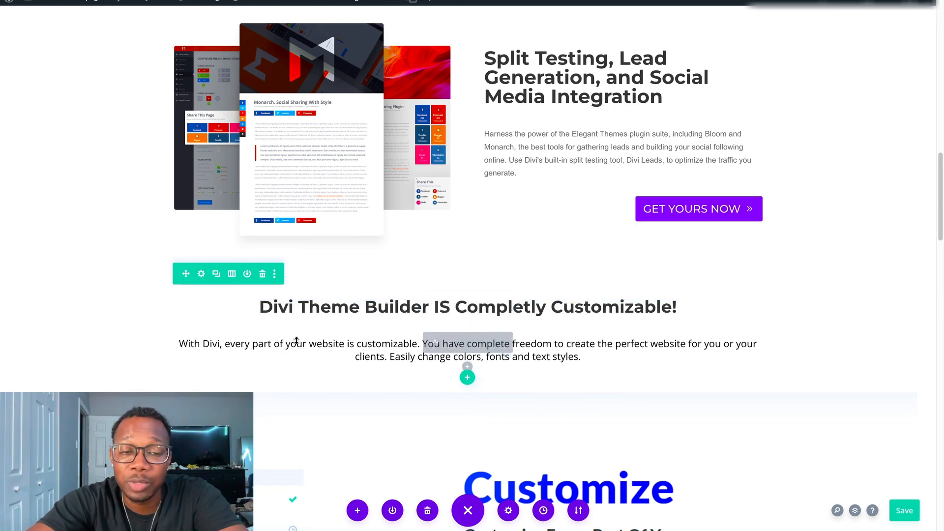
scroll(606, 360, down, 6)
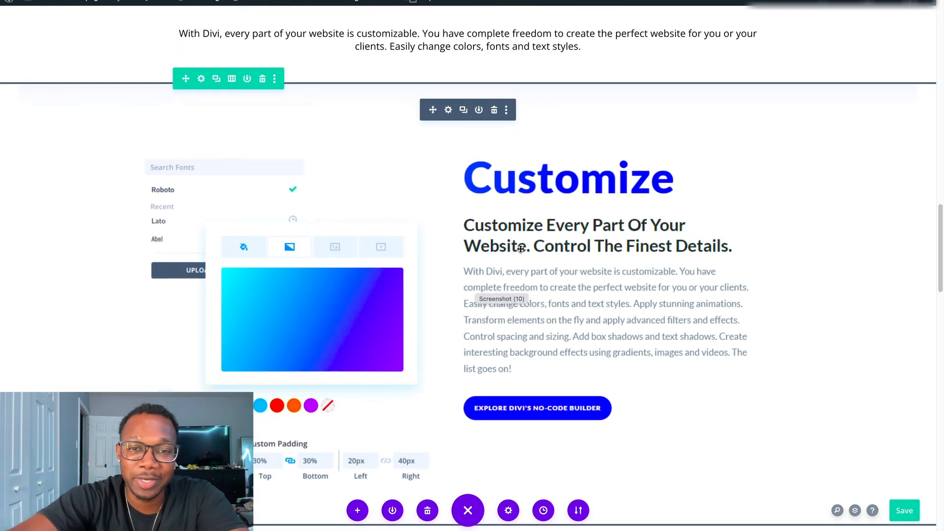
scroll(411, 196, down, 1)
scroll(411, 196, down, 1)
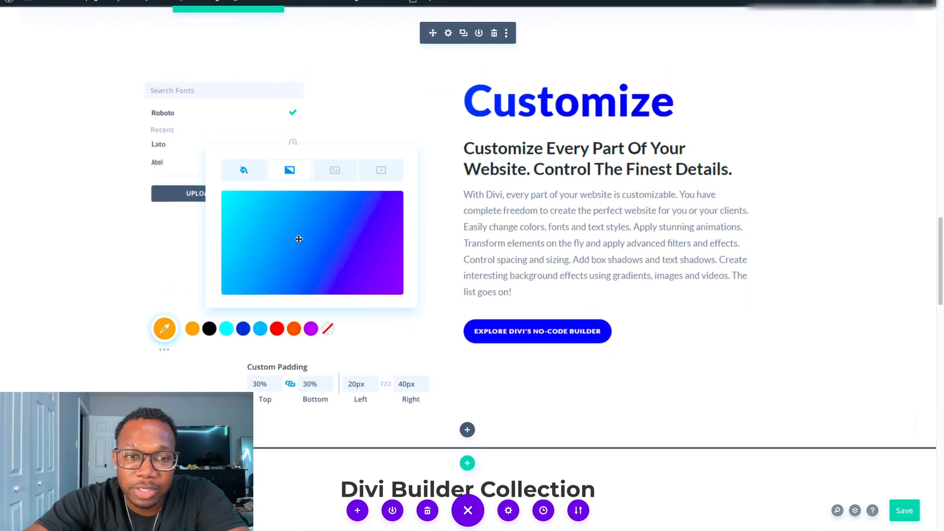
scroll(485, 236, down, 1)
scroll(497, 266, up, 3)
scroll(502, 238, down, 1)
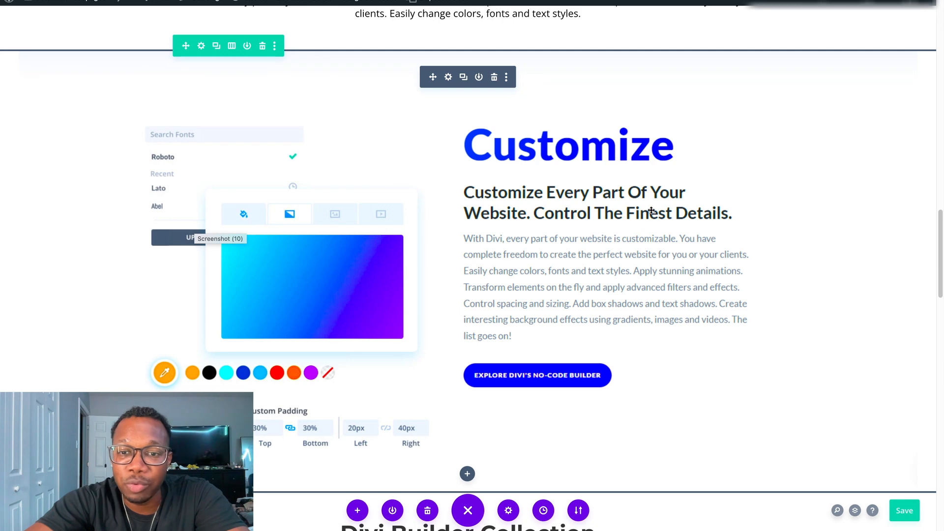
scroll(548, 308, down, 3)
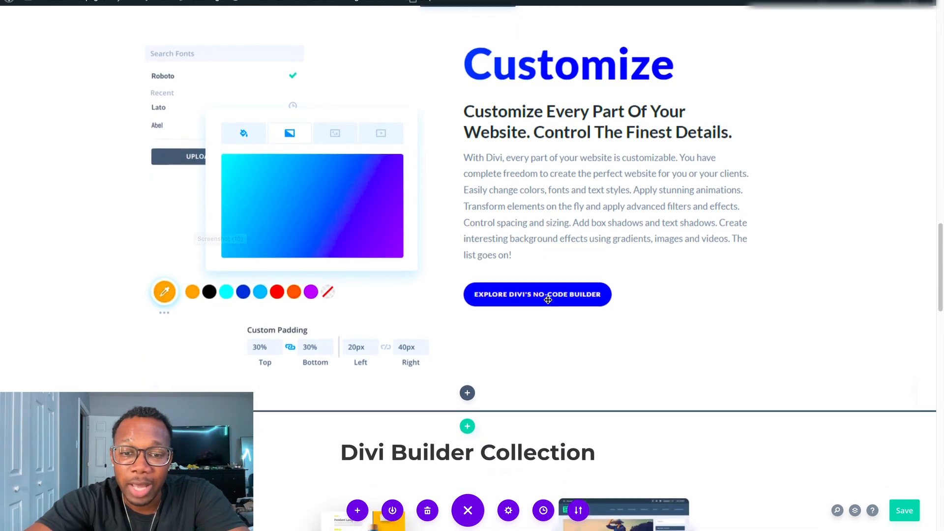
scroll(332, 214, up, 2)
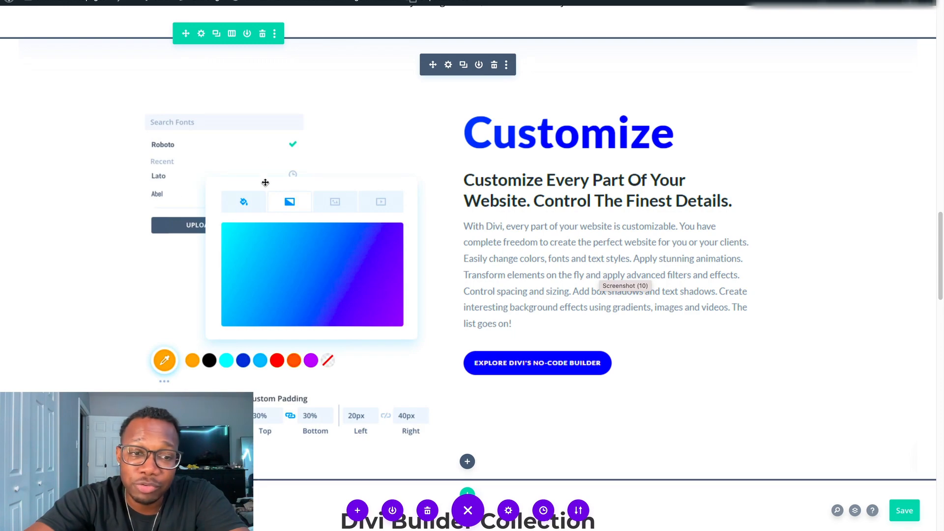
scroll(443, 269, up, 8)
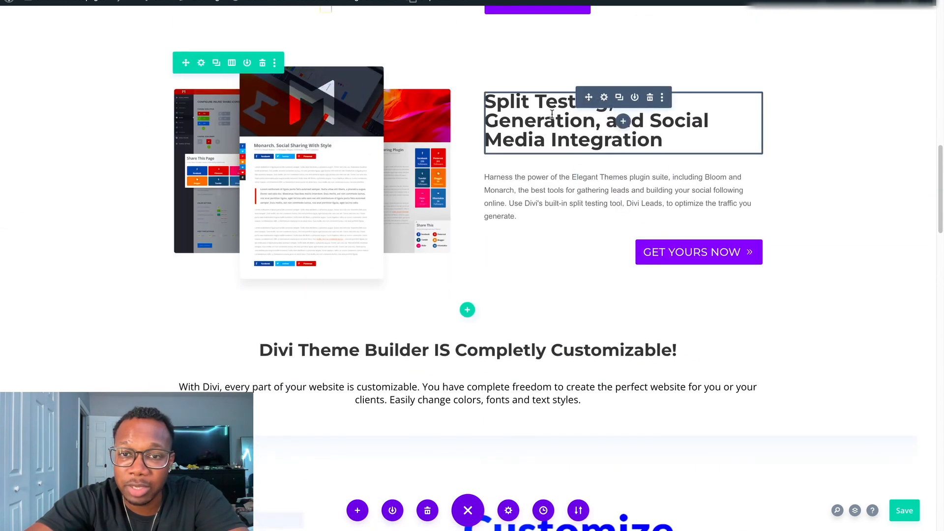
scroll(555, 320, down, 7)
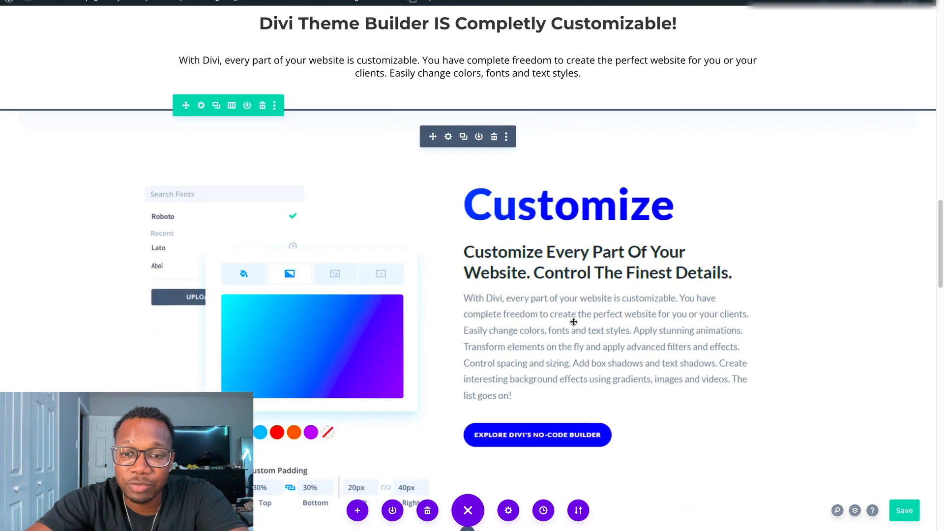
scroll(472, 246, down, 2)
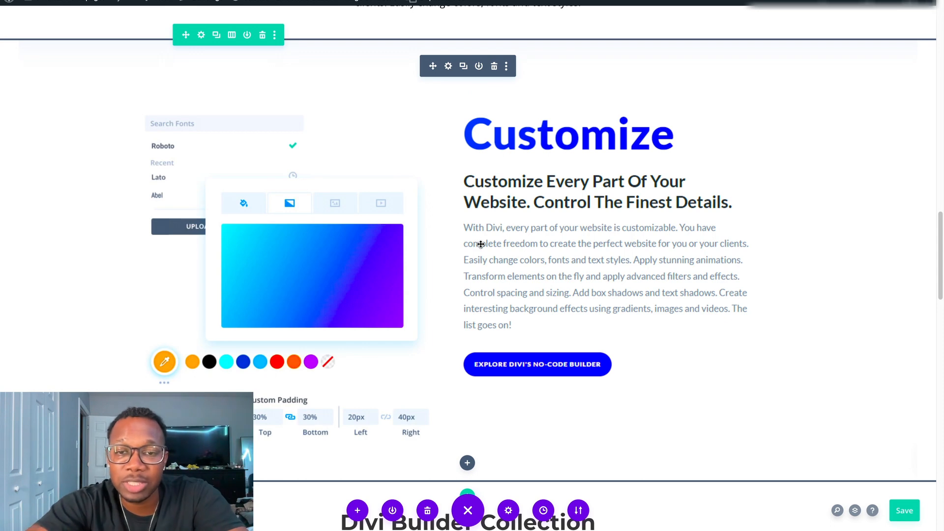
scroll(502, 202, down, 1)
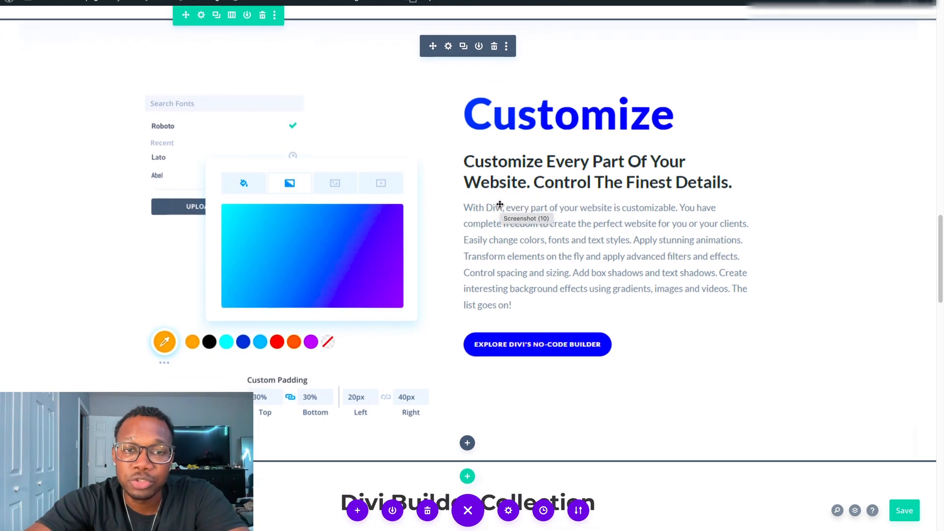
scroll(491, 204, down, 10)
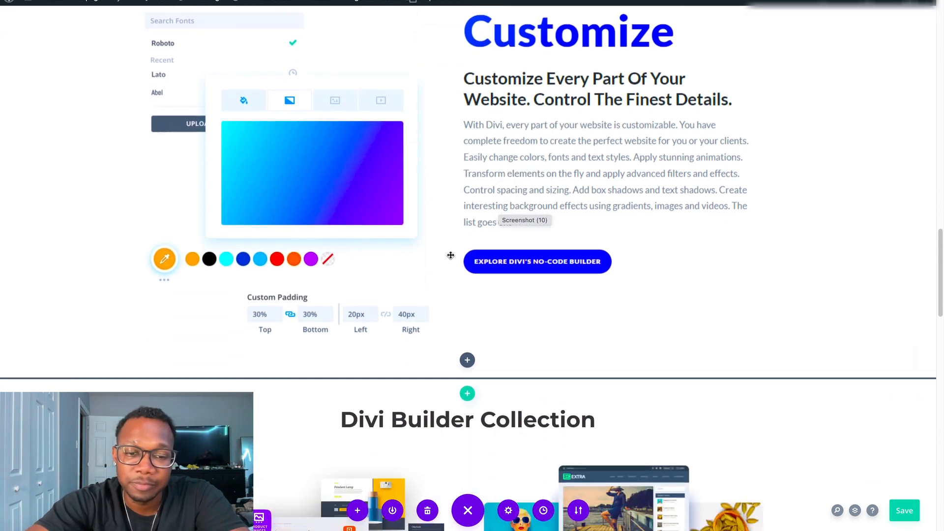
Inspect the image settings of the product collage under "Divi Builder Collection" and close them without making changes.
scroll(595, 197, down, 1)
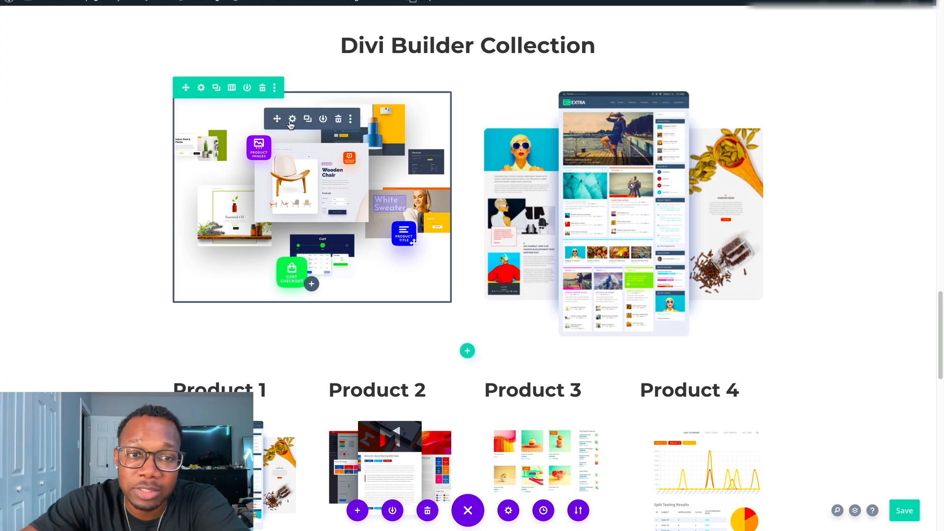
click(293, 119)
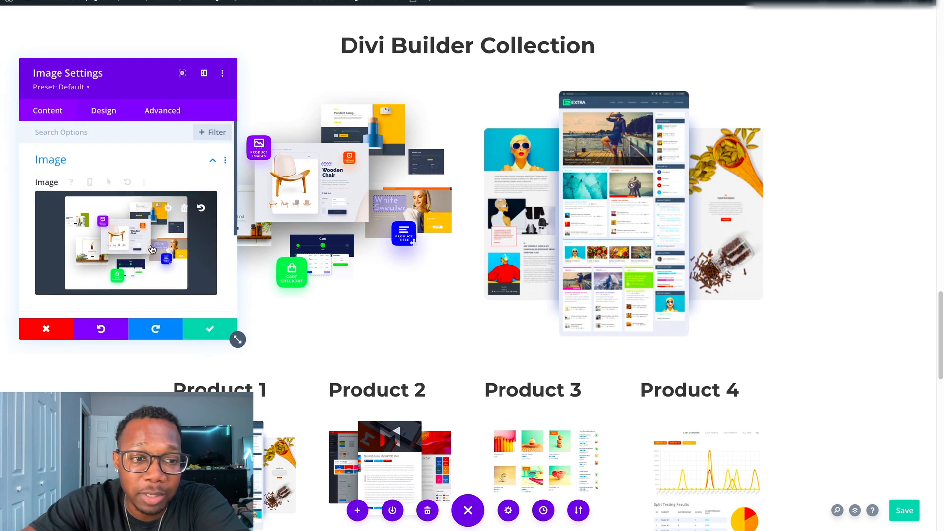
scroll(147, 256, down, 2)
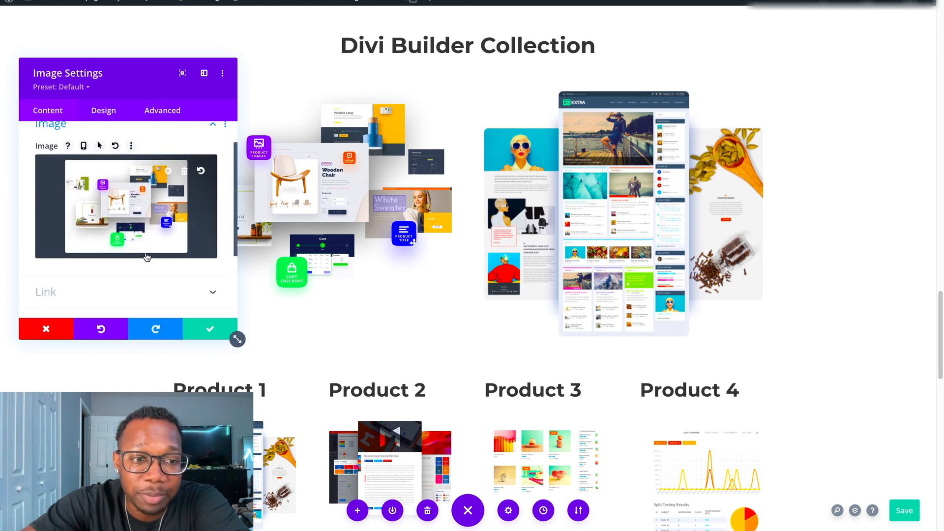
scroll(147, 256, up, 2)
click(55, 334)
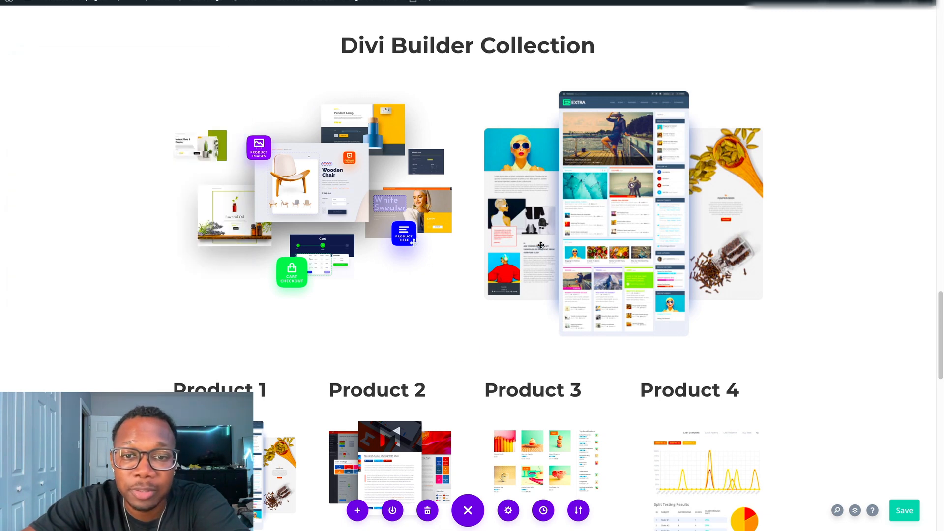
Examine the Product 1 to Product 4 row, the customer testimonials below it and the Divi Builder Collection images above.
scroll(457, 155, down, 6)
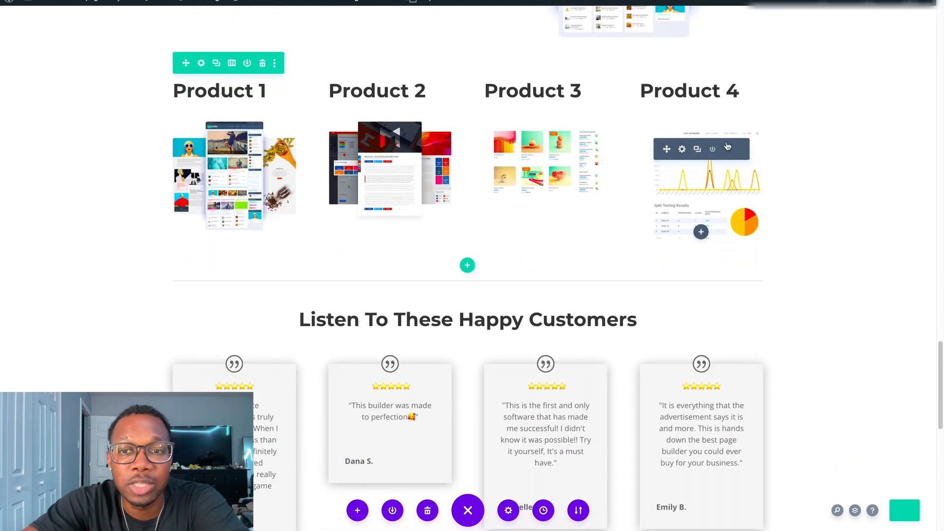
scroll(378, 188, down, 5)
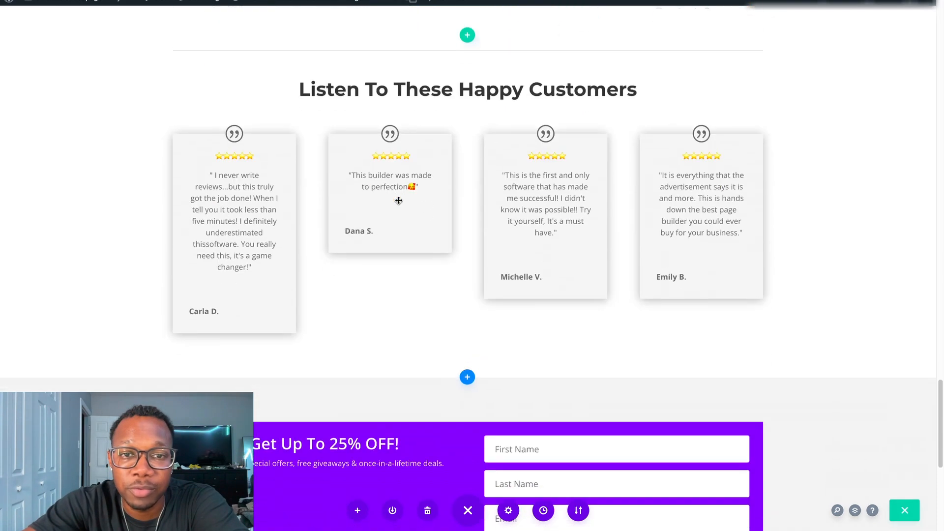
scroll(388, 231, up, 7)
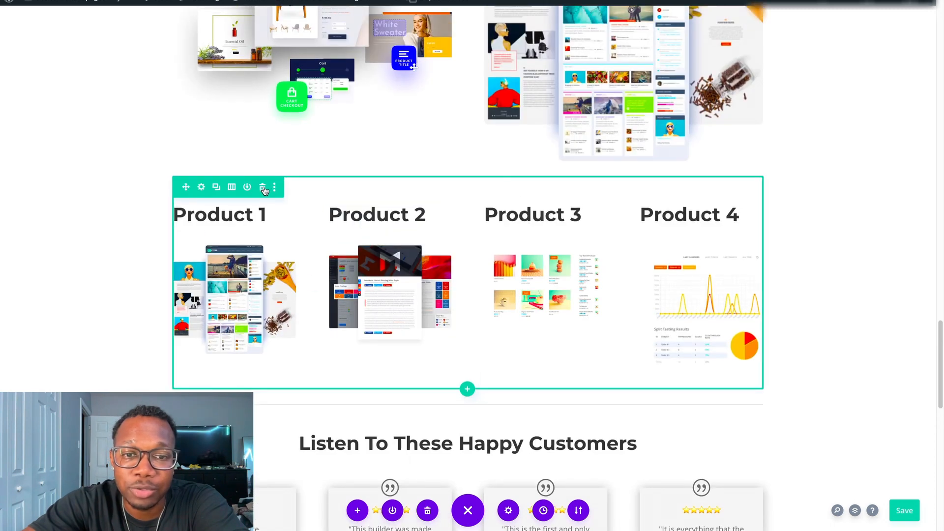
scroll(439, 190, down, 1)
scroll(439, 190, up, 2)
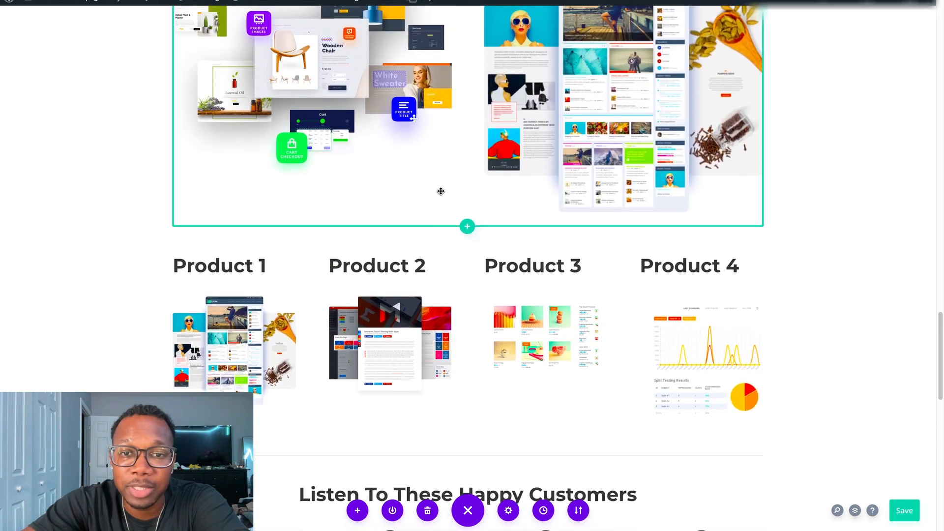
scroll(441, 192, up, 2)
scroll(619, 98, up, 1)
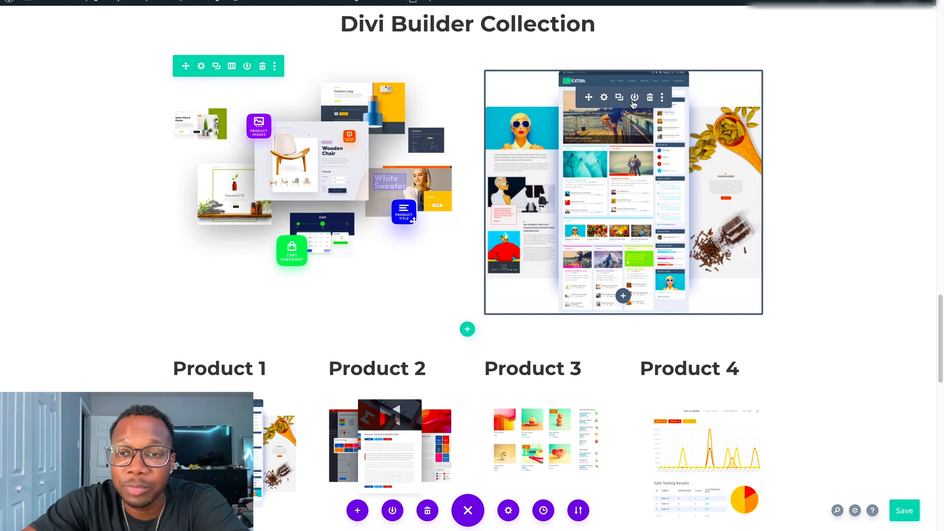
scroll(491, 204, down, 8)
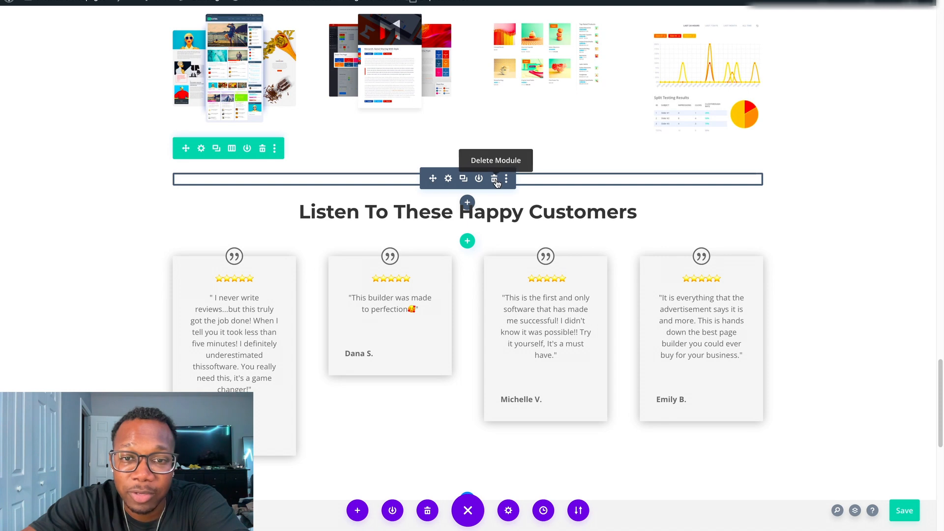
Open the settings of the divider above "Listen To These Happy Customers" and set its line color to purple #8300E9.
click(449, 179)
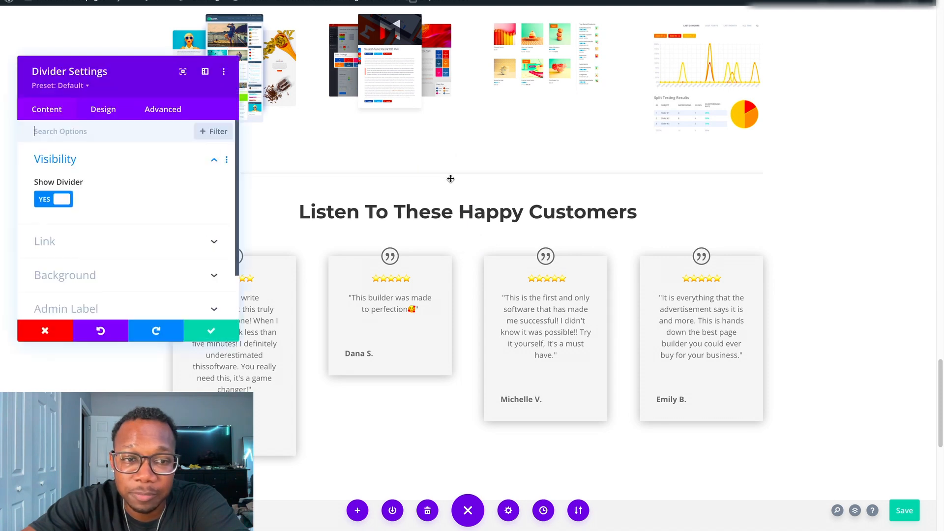
scroll(148, 216, down, 1)
click(145, 259)
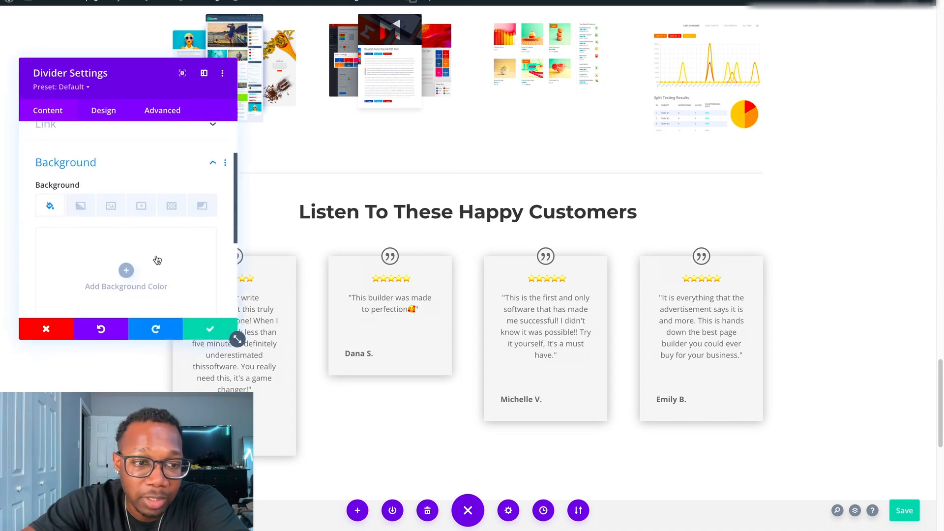
scroll(133, 222, up, 2)
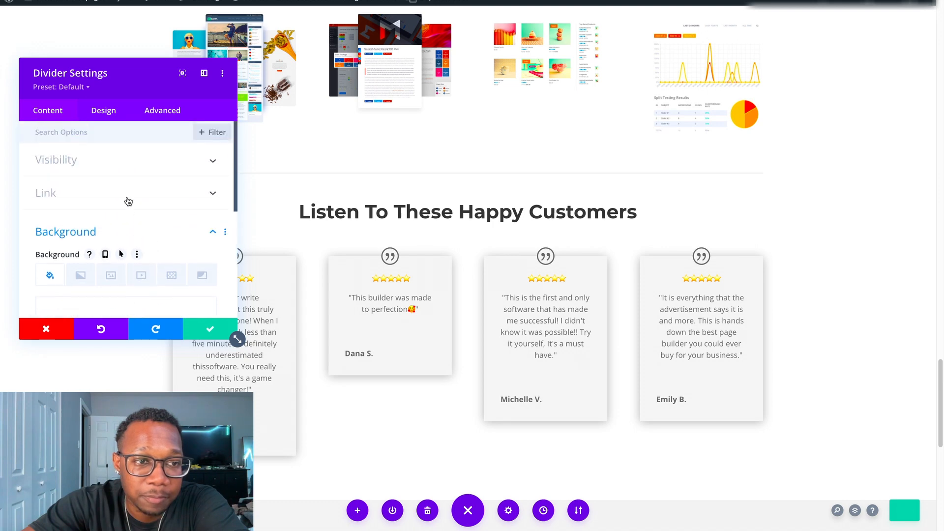
click(112, 114)
click(109, 171)
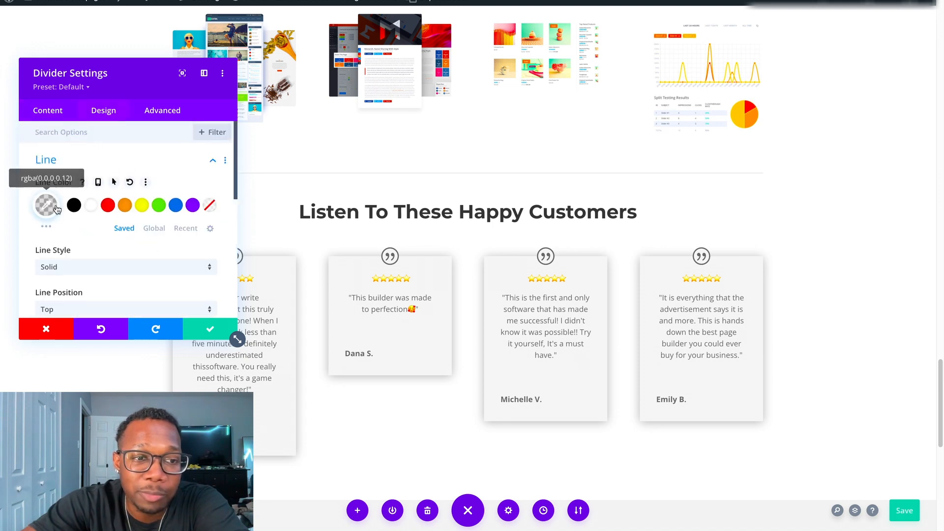
click(192, 206)
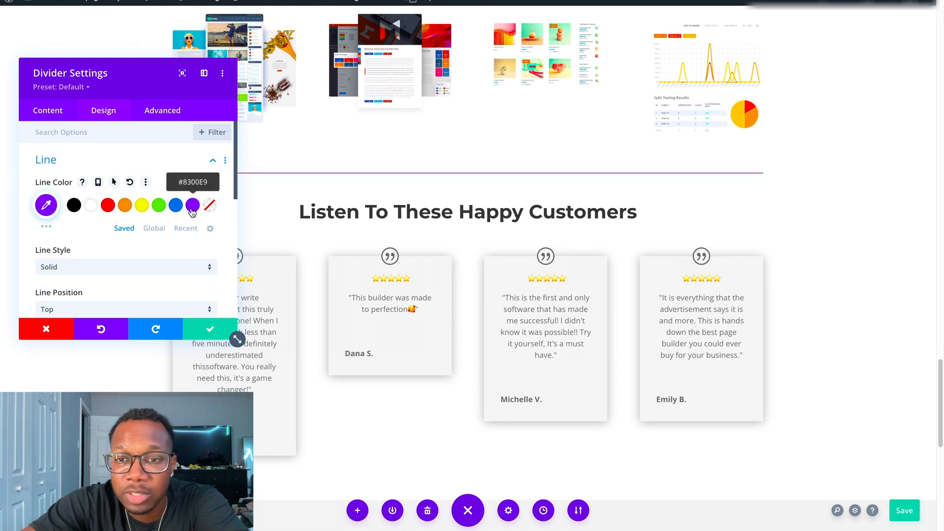
Lower the purple divider line's opacity to 0, then raise it to 0.71.
click(46, 206)
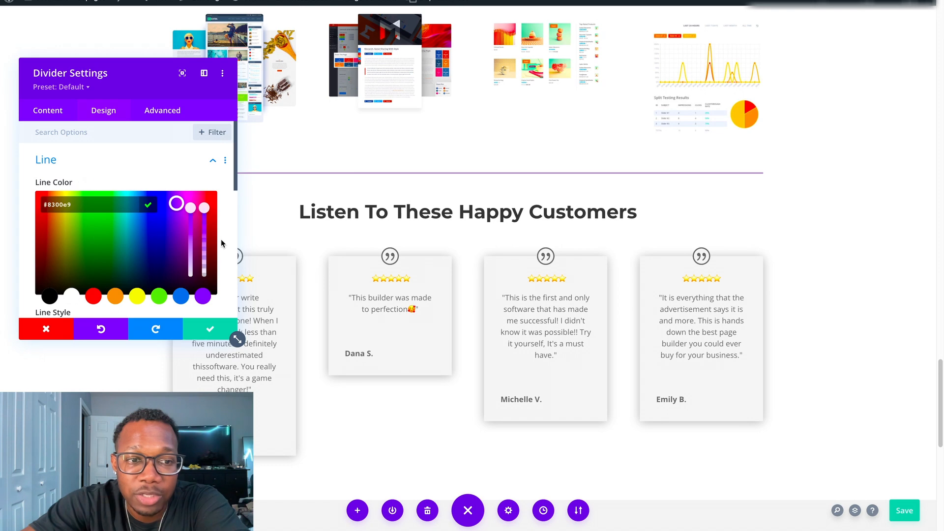
drag(206, 210, 210, 271)
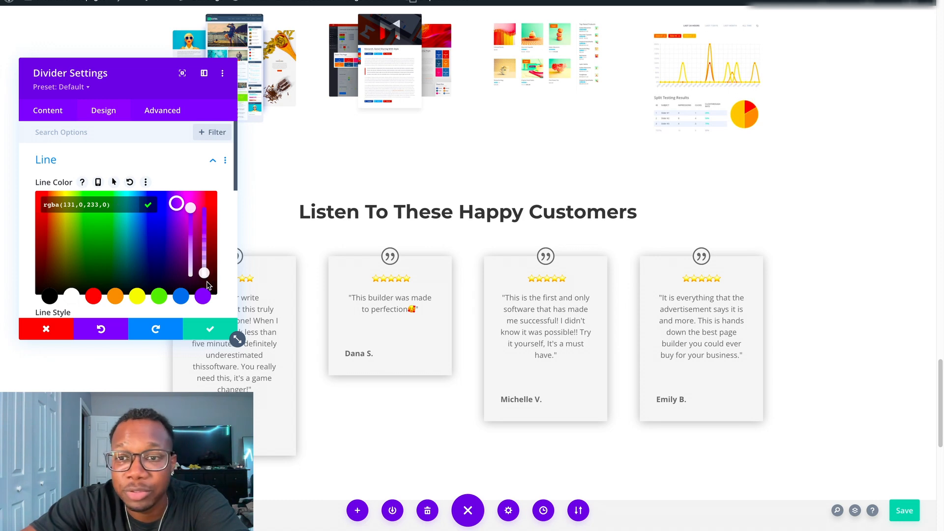
drag(208, 280, 207, 238)
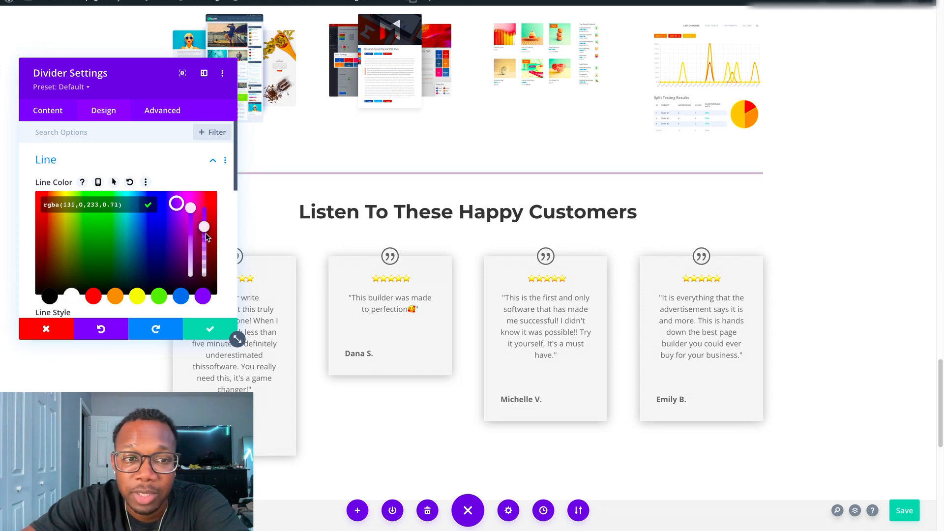
Try red, yellow and blue as the divider's line color, then discard the divider changes.
click(93, 296)
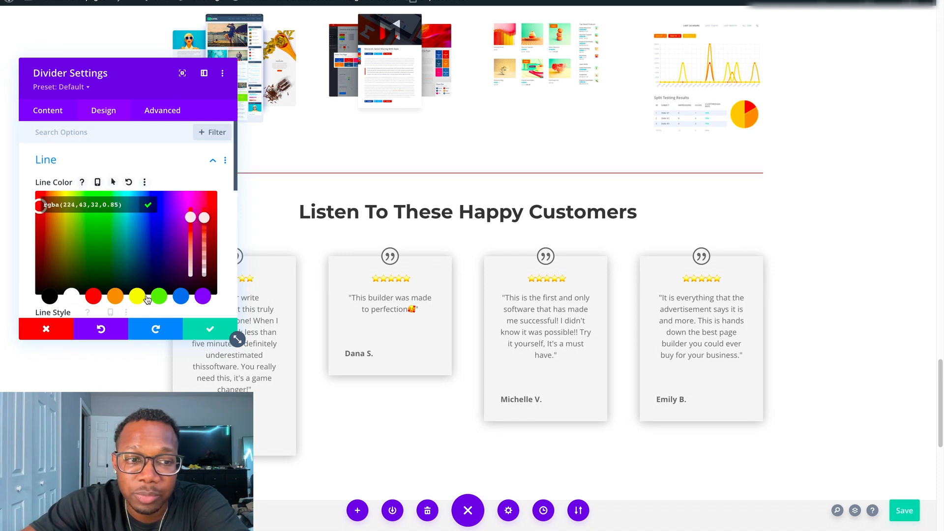
click(145, 299)
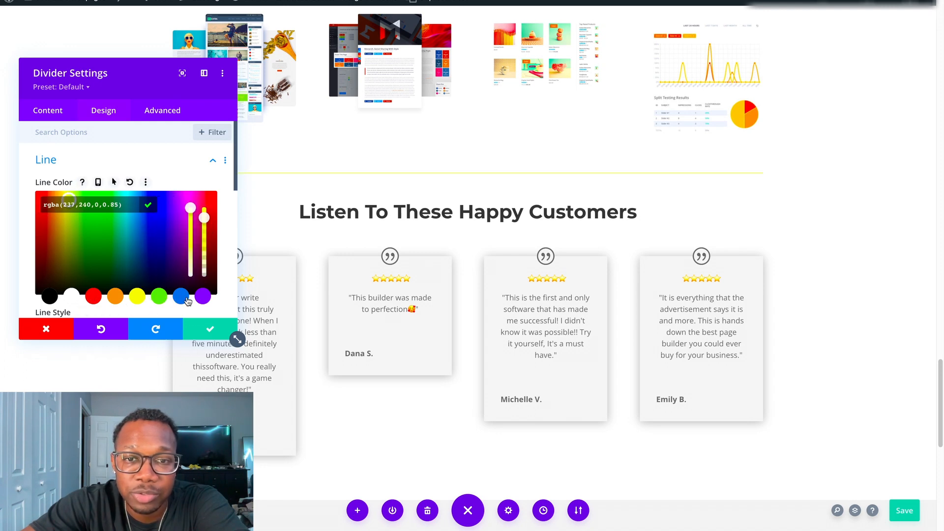
click(181, 297)
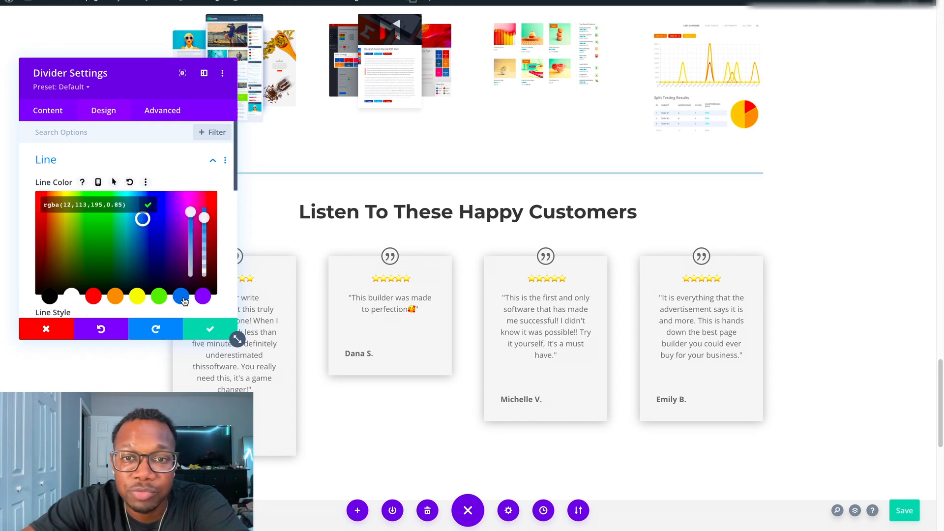
click(46, 332)
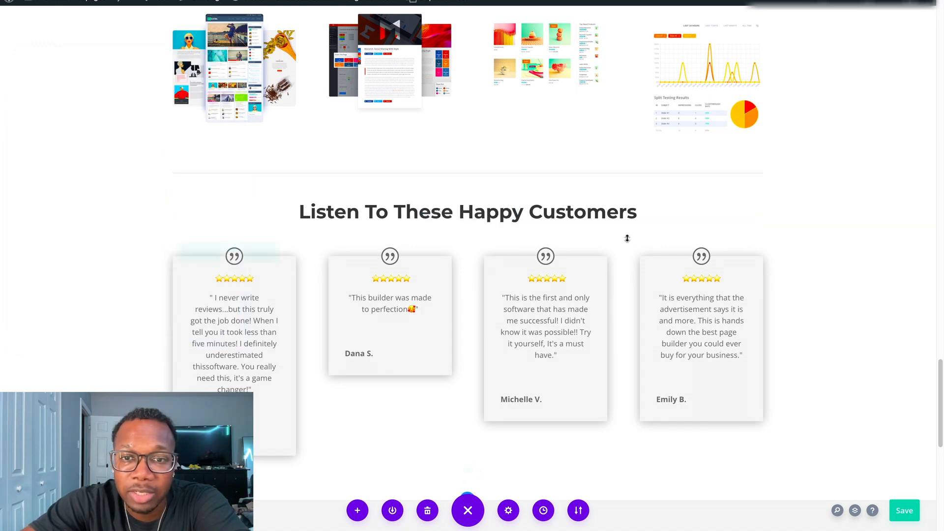
Inspect the third testimonial's settings, select part of its body text and close the settings without making changes.
scroll(605, 206, down, 1)
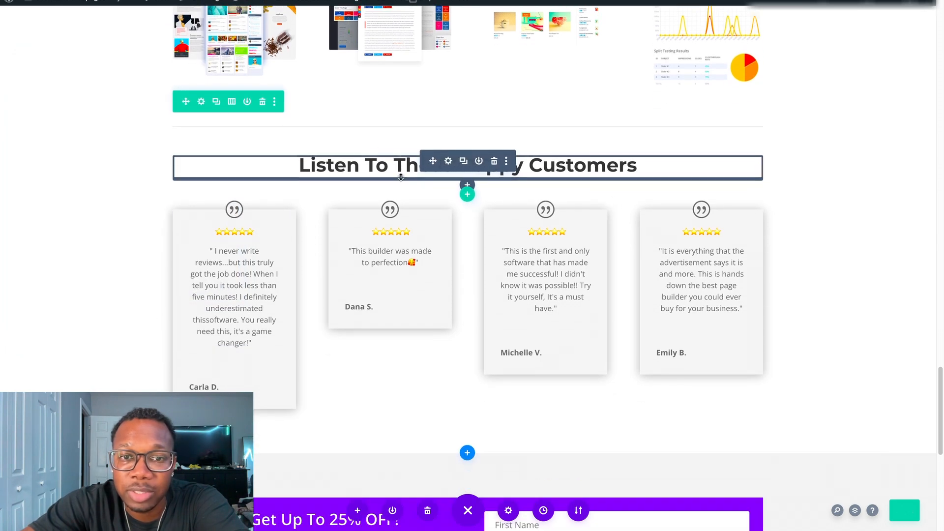
scroll(541, 246, down, 2)
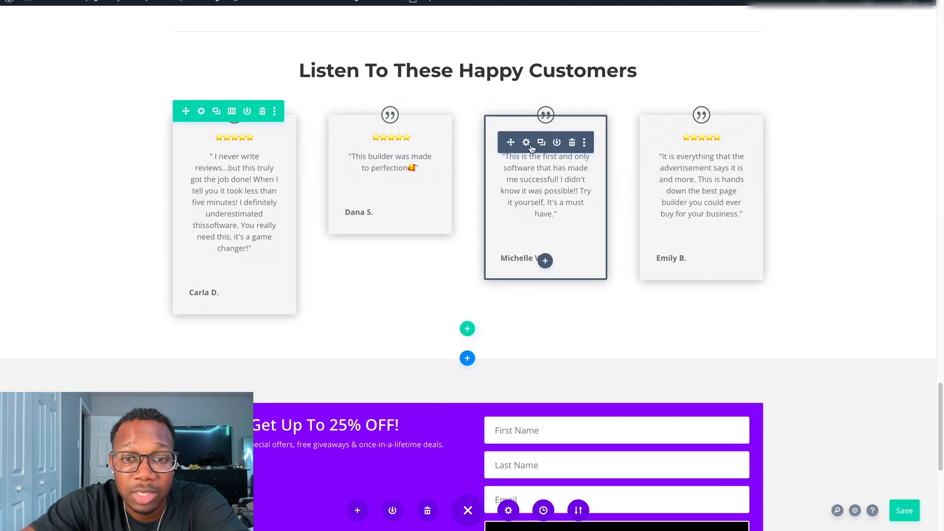
click(526, 142)
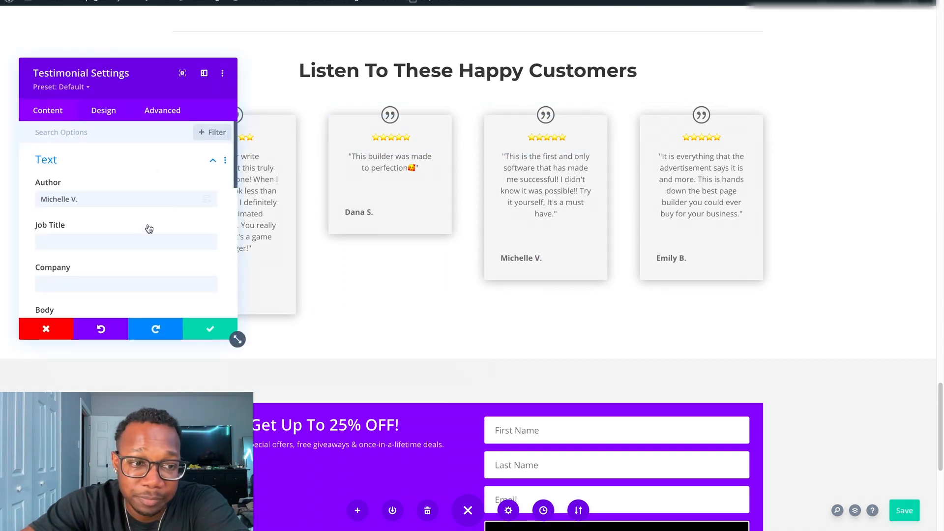
scroll(142, 232, down, 5)
drag(125, 256, 82, 240)
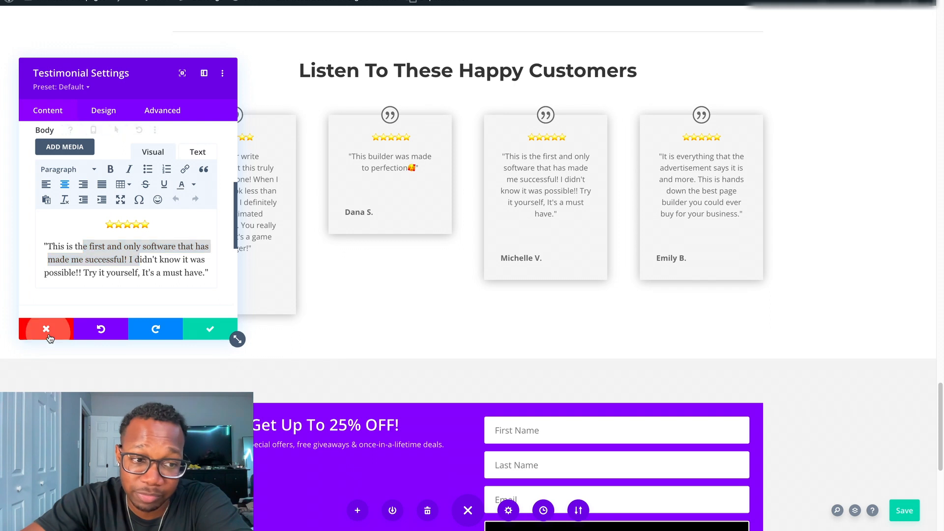
click(46, 329)
Duplicate the testimonials row under "Listen To These Happy Customers" twice.
scroll(541, 246, down, 1)
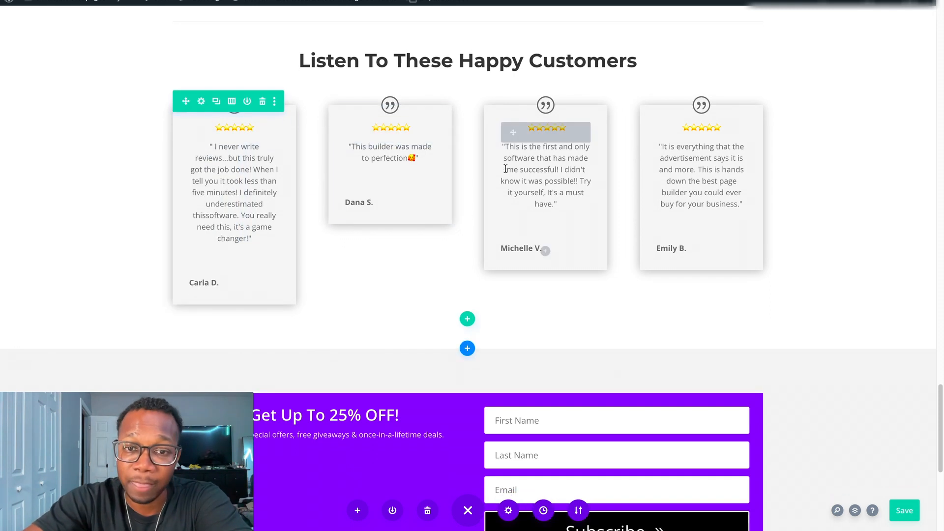
click(218, 104)
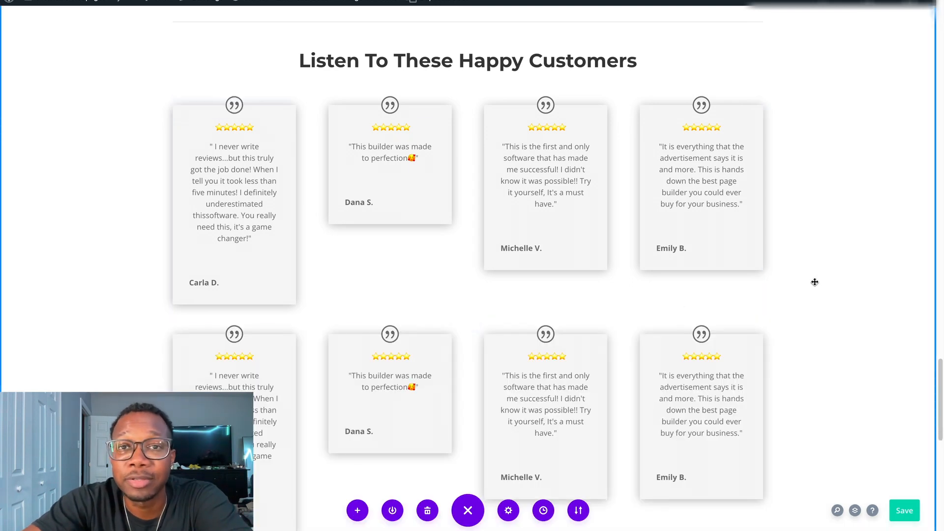
scroll(815, 282, down, 2)
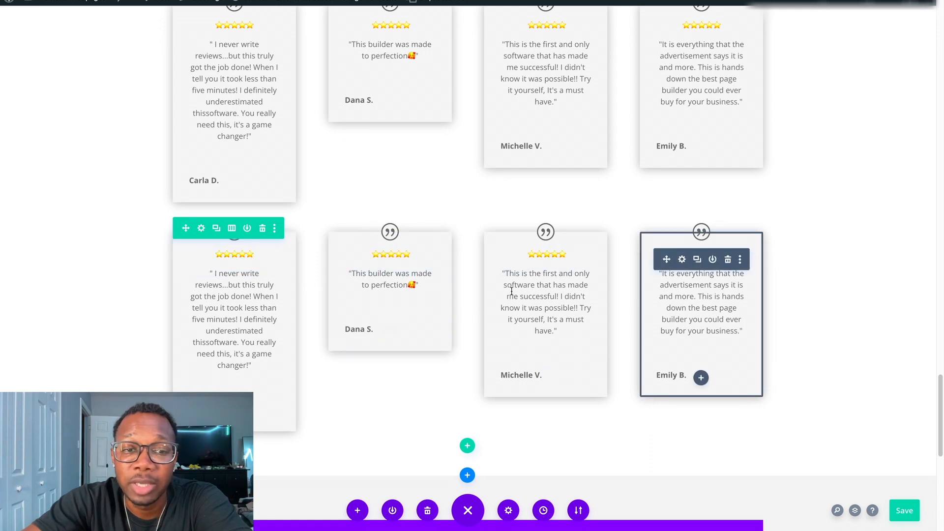
click(217, 231)
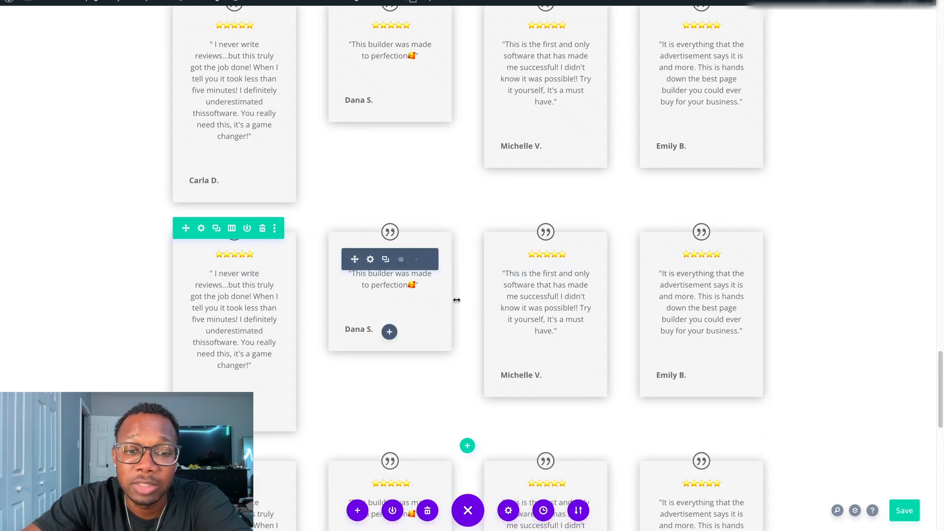
scroll(610, 379, down, 2)
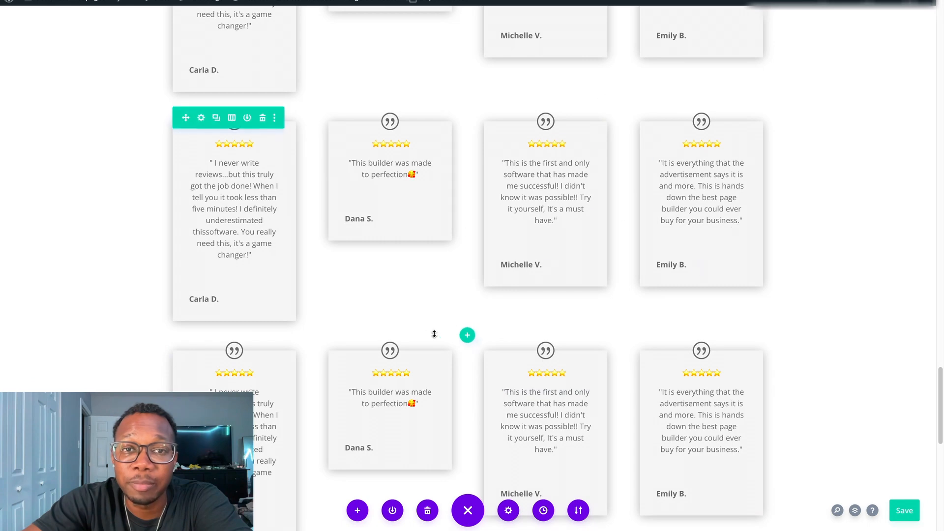
Delete the two duplicated testimonial rows and check the original row and the "Get Up To 25% OFF!" form below it.
scroll(322, 348, up, 1)
click(261, 390)
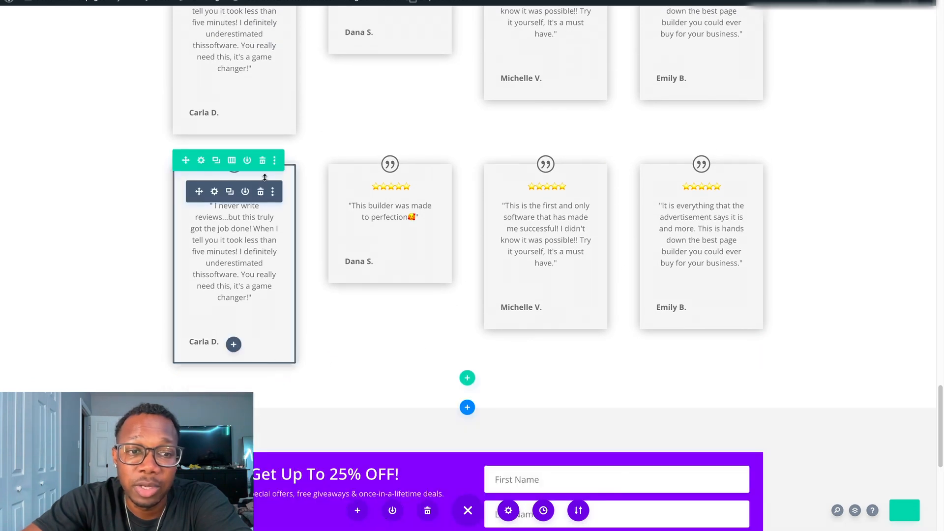
click(263, 162)
scroll(549, 182, down, 2)
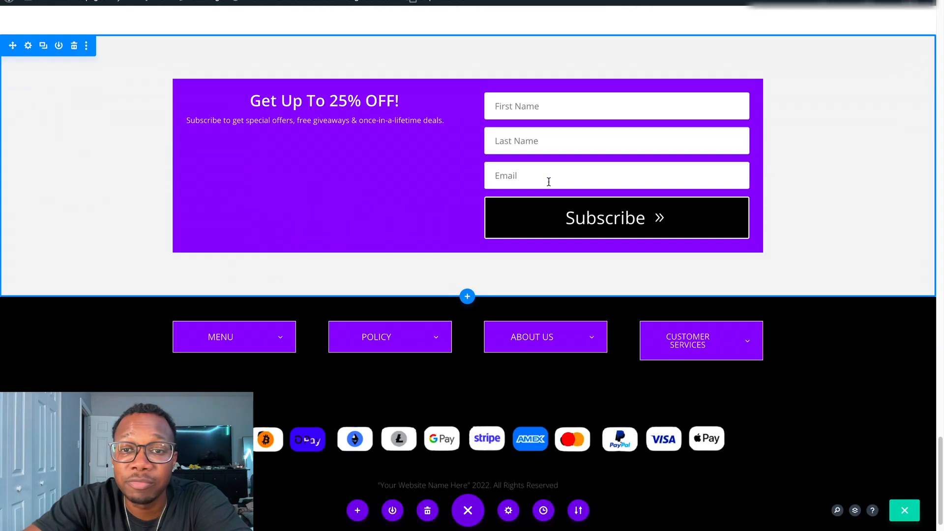
scroll(551, 207, up, 5)
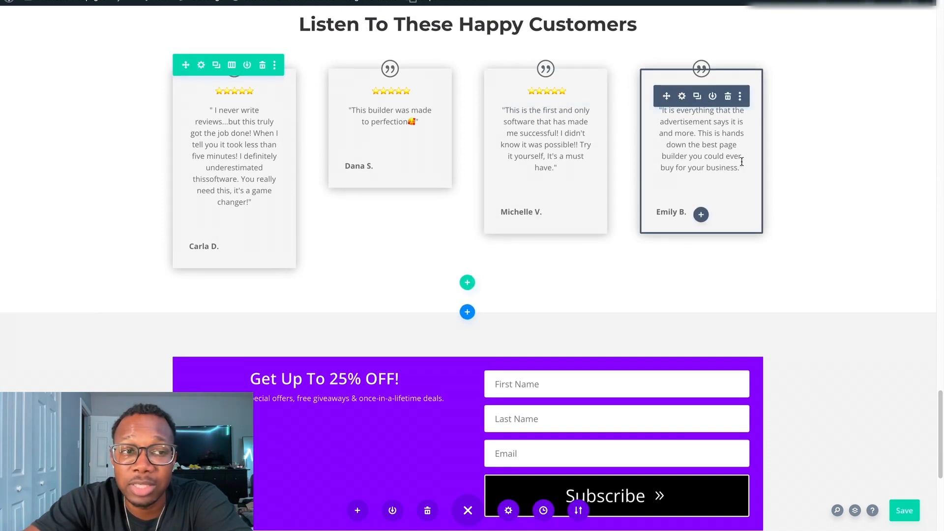
scroll(593, 231, down, 3)
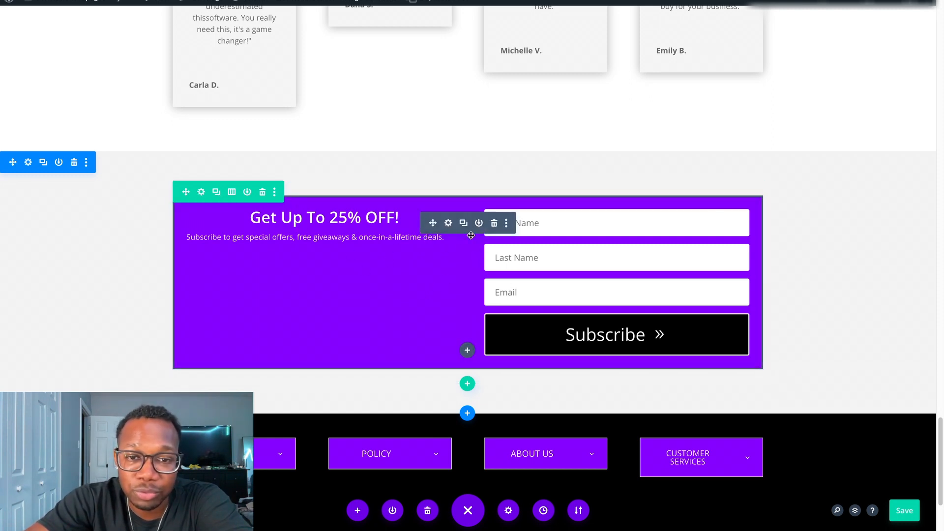
Try "Join Now" as the subscription form's button text, then discard the change.
click(449, 223)
scroll(232, 329, down, 5)
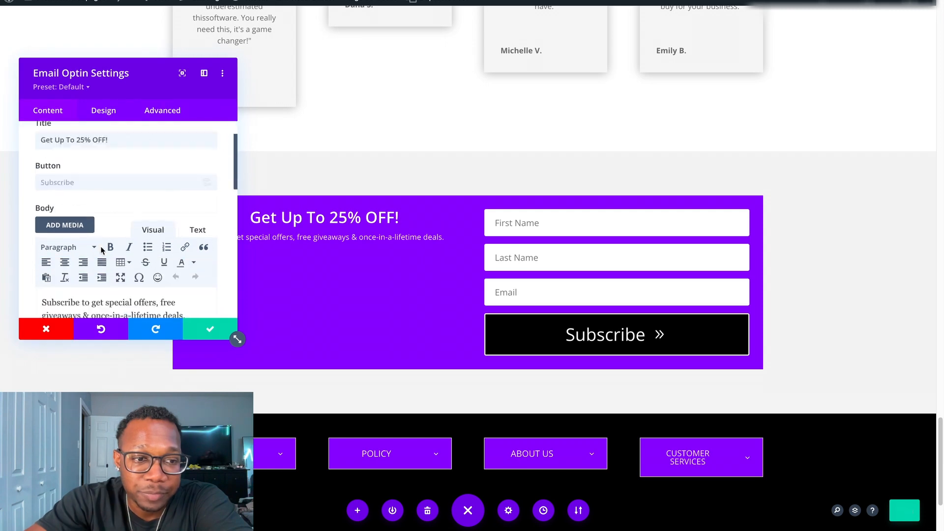
scroll(108, 247, down, 4)
scroll(118, 226, up, 5)
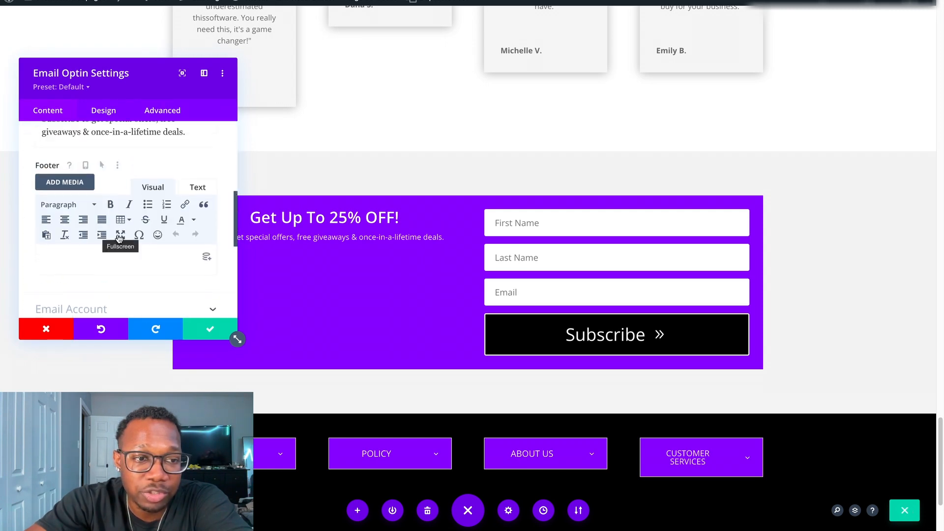
scroll(121, 202, up, 3)
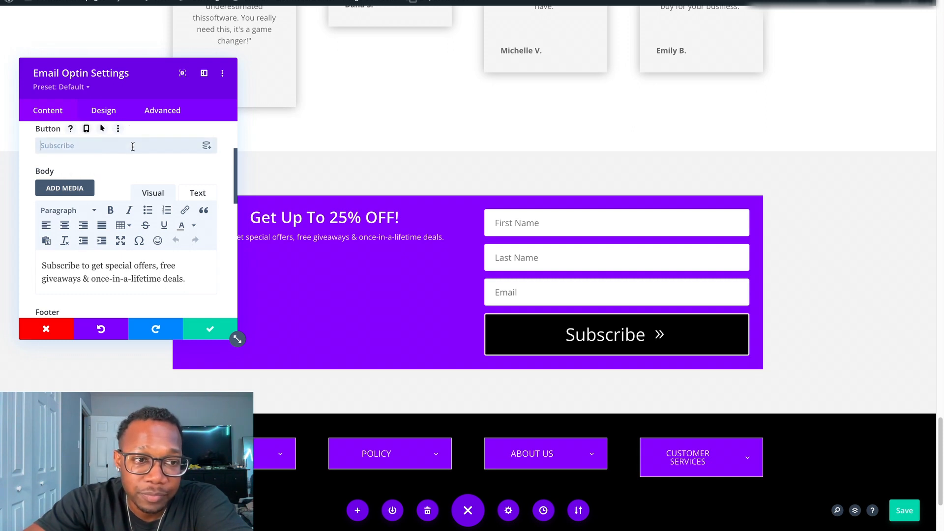
text(Join Now)
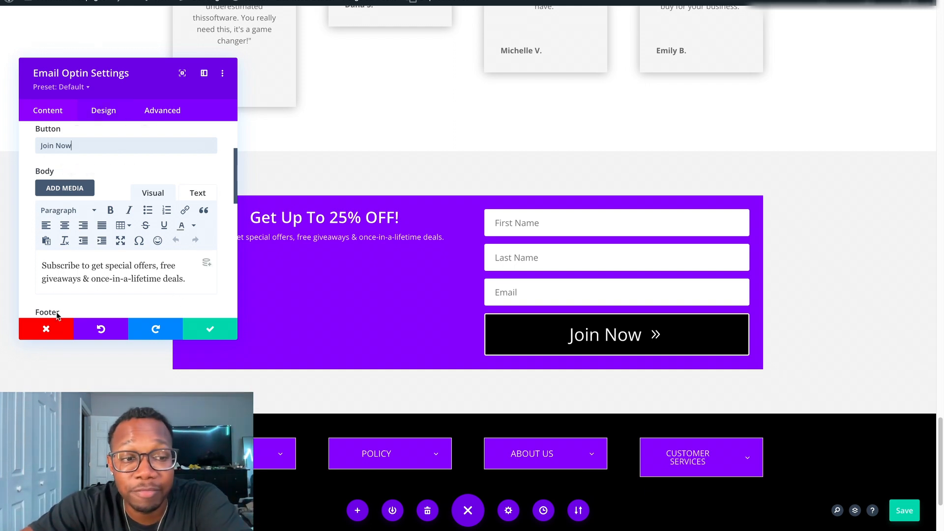
click(58, 338)
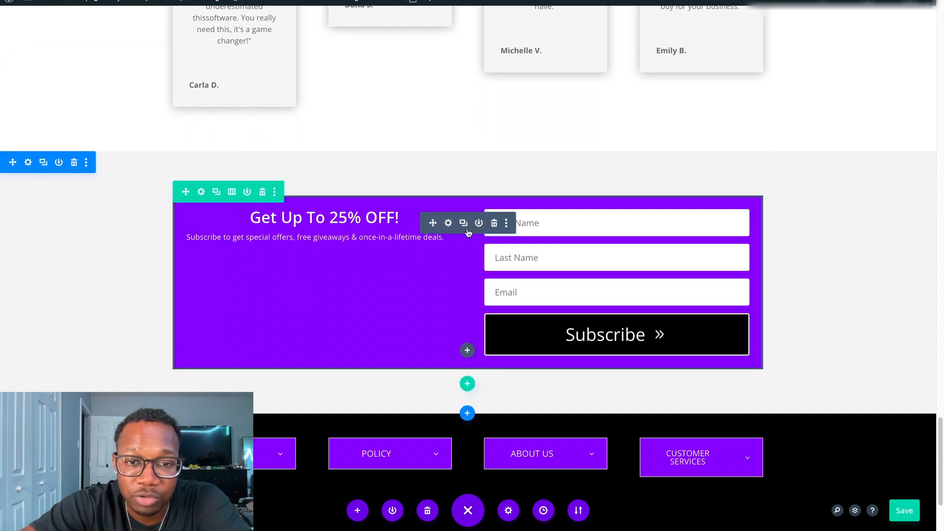
Look through the subscription form's design options, try blue, purple and red as its background color, and discard the changes.
click(451, 226)
scroll(236, 335, down, 5)
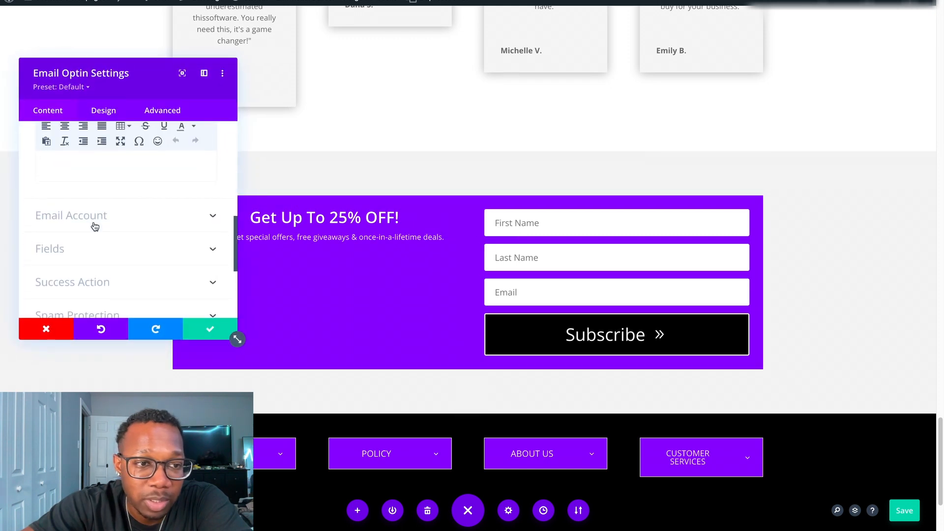
click(109, 112)
scroll(99, 207, down, 6)
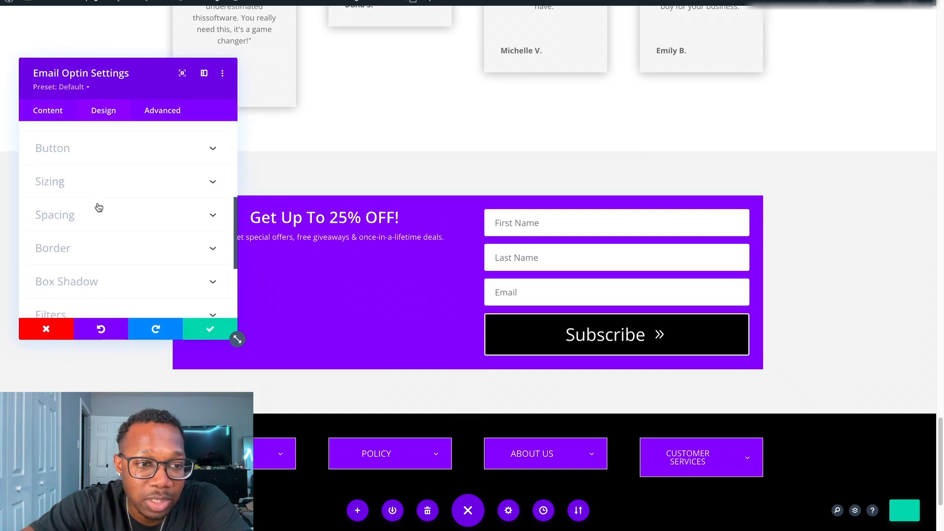
scroll(98, 206, up, 6)
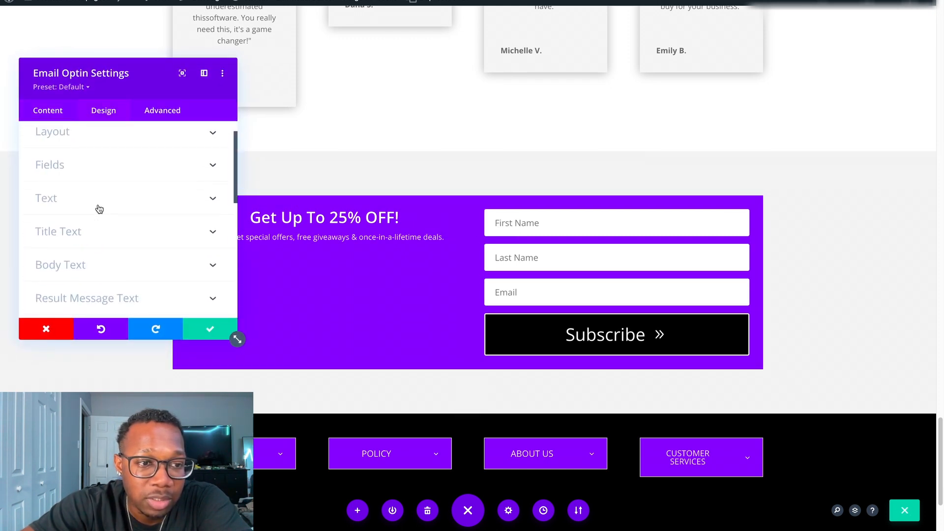
click(54, 112)
scroll(106, 236, down, 8)
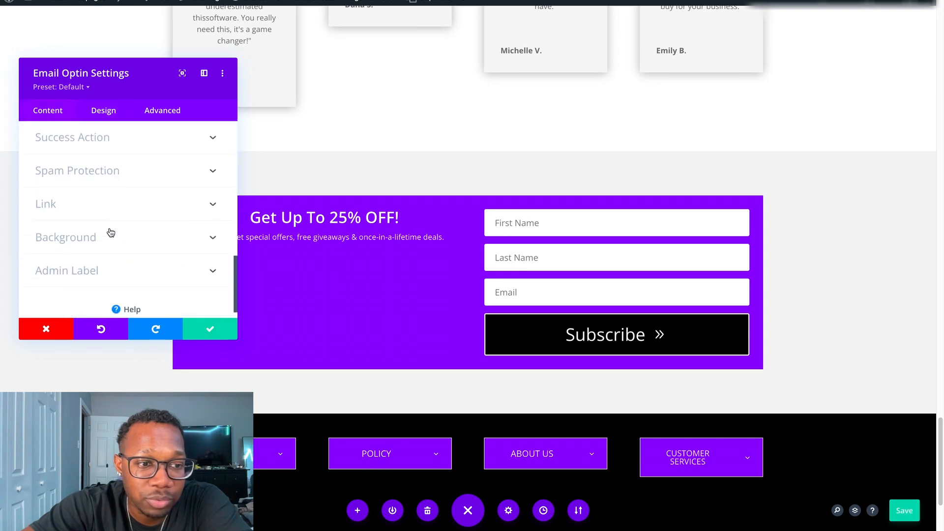
click(120, 239)
scroll(163, 256, down, 2)
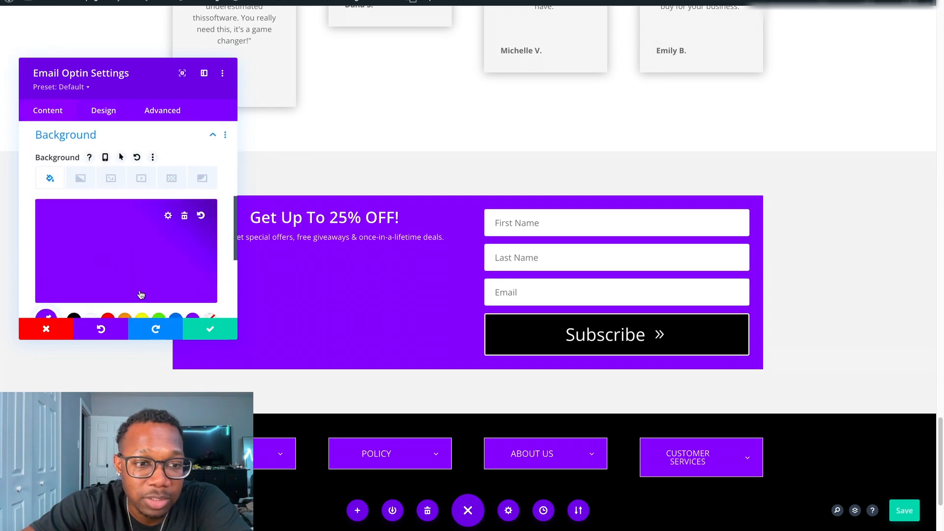
click(175, 284)
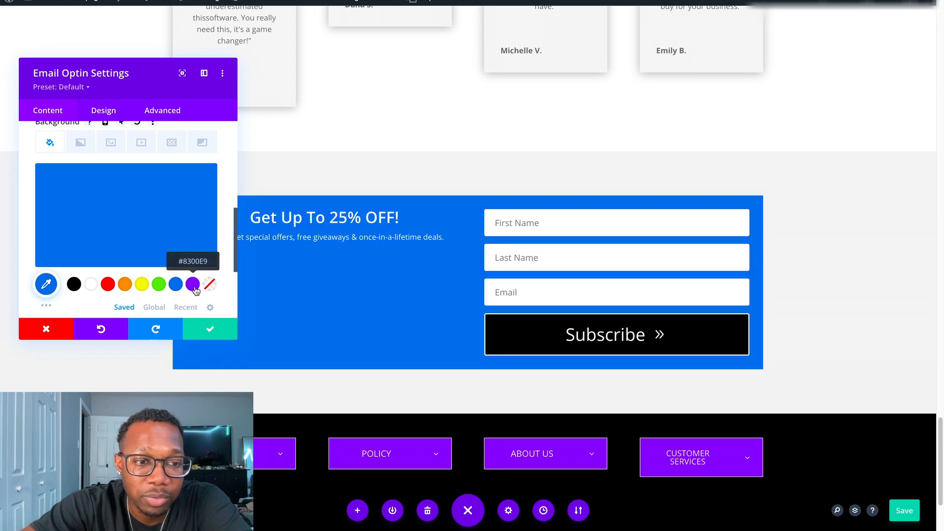
click(193, 286)
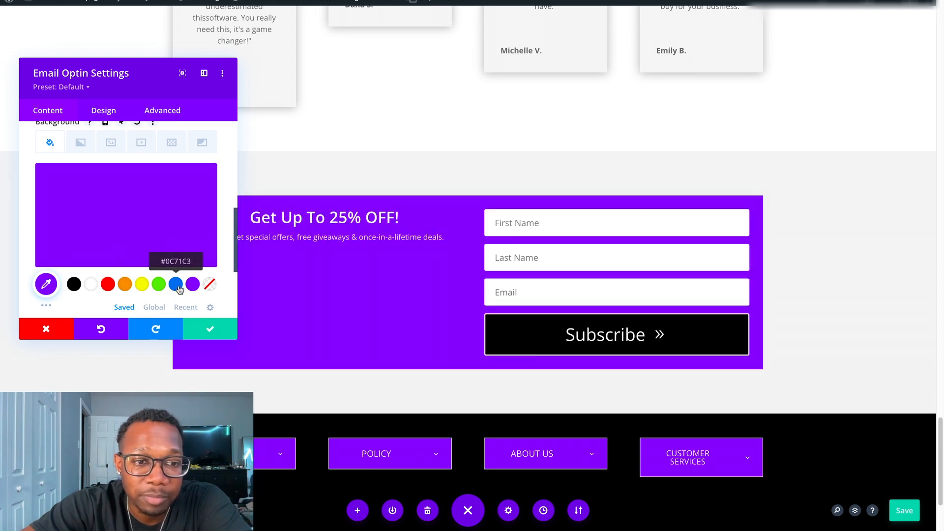
click(180, 288)
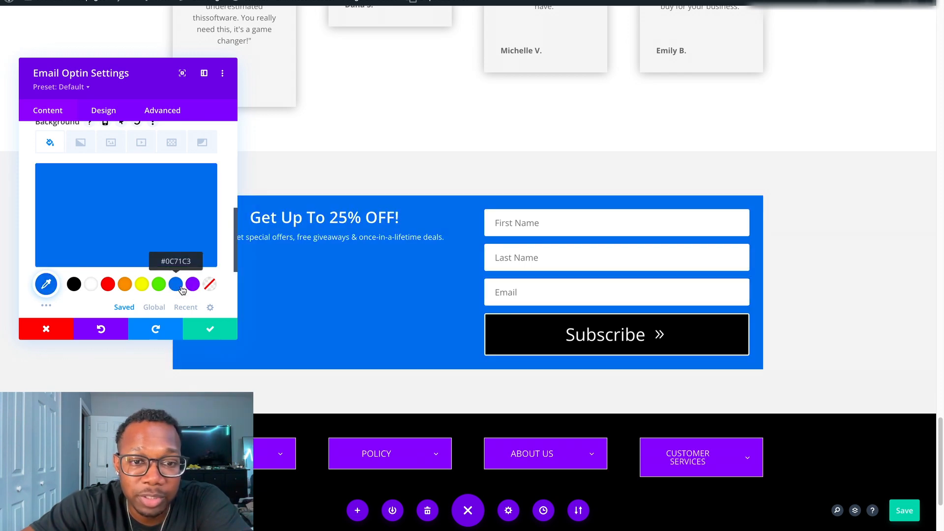
click(108, 284)
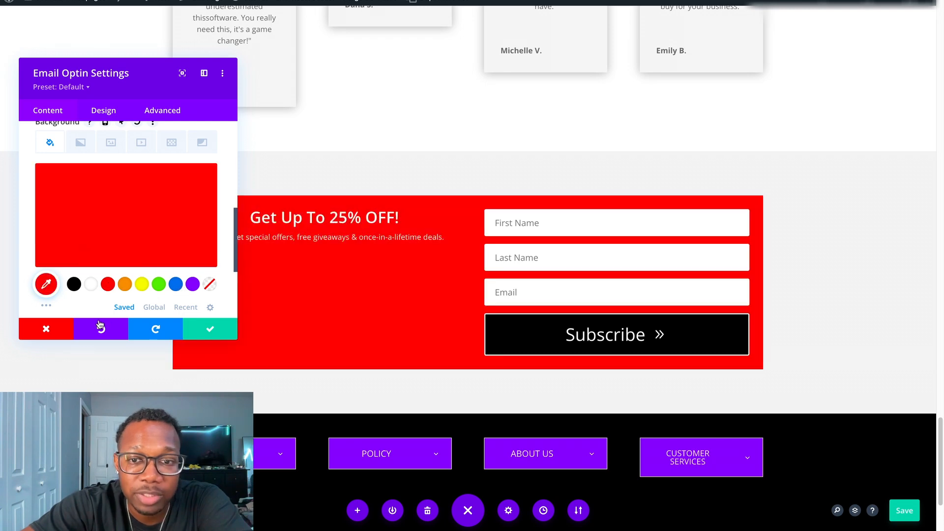
click(46, 329)
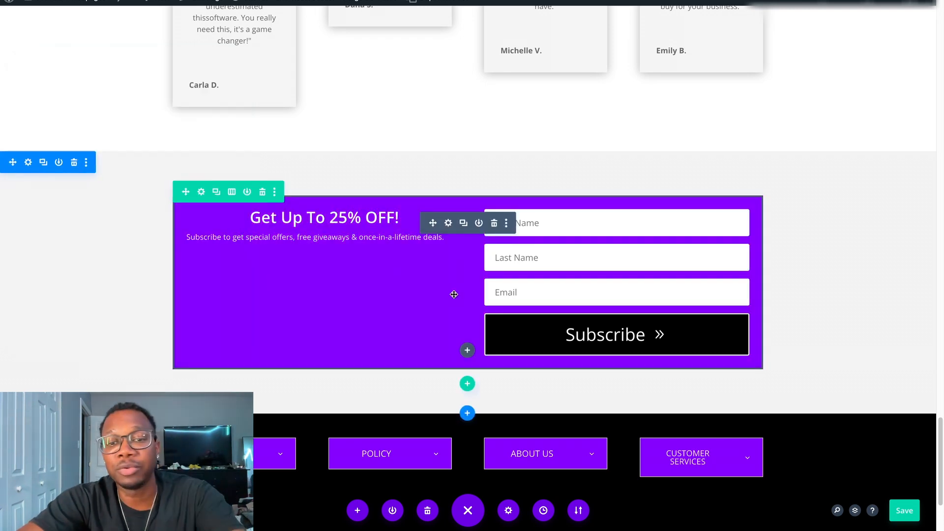
Inspect the content settings of the footer's "CUSTOMER SERVICES" toggle and close them without making changes.
scroll(476, 299, down, 3)
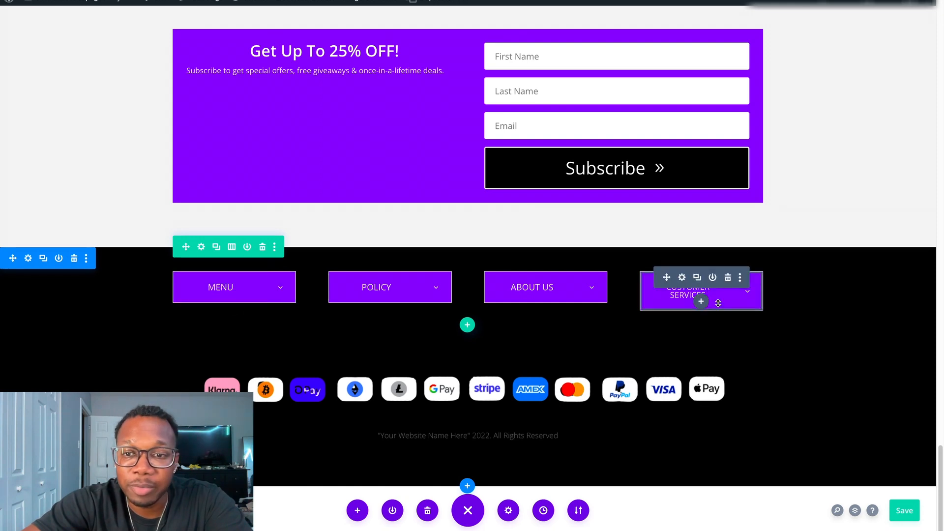
click(682, 277)
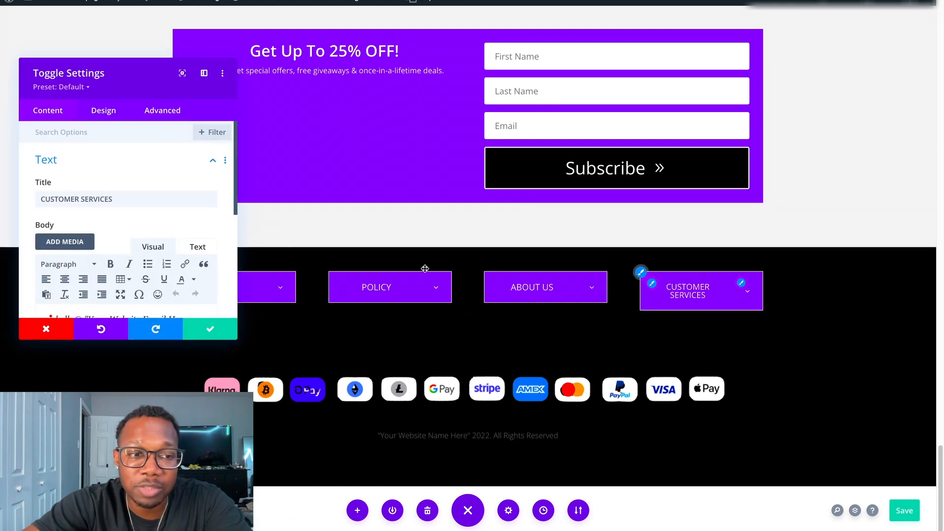
scroll(128, 216, down, 4)
scroll(129, 214, up, 1)
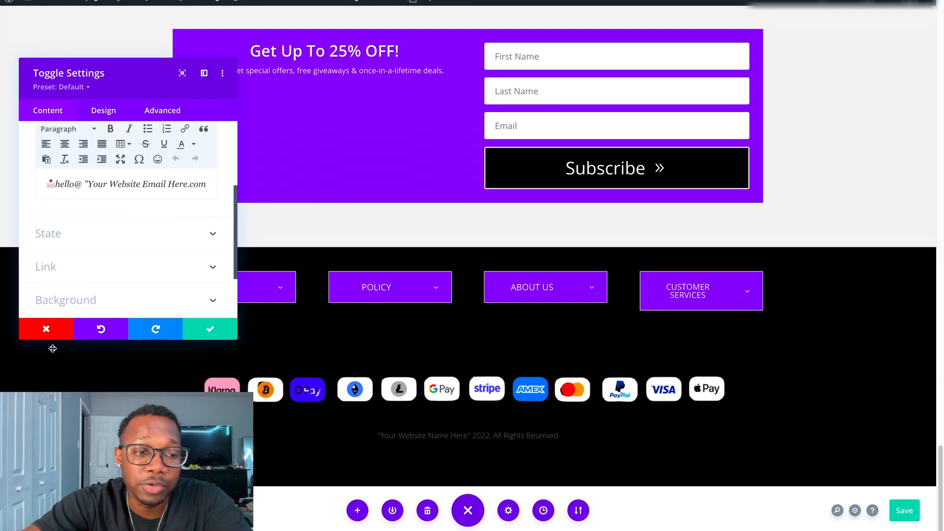
click(47, 330)
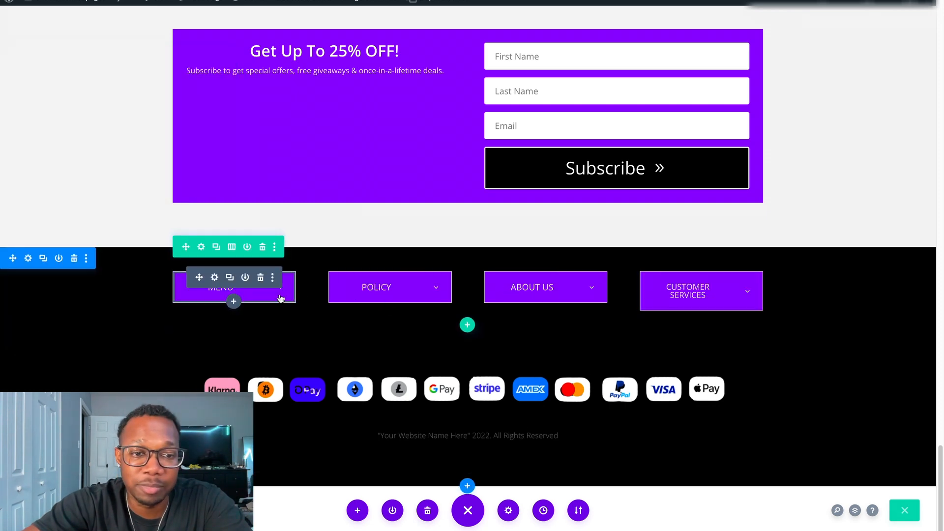
Delete the row of four toggles in the footer, followed by the entire black footer section.
click(263, 248)
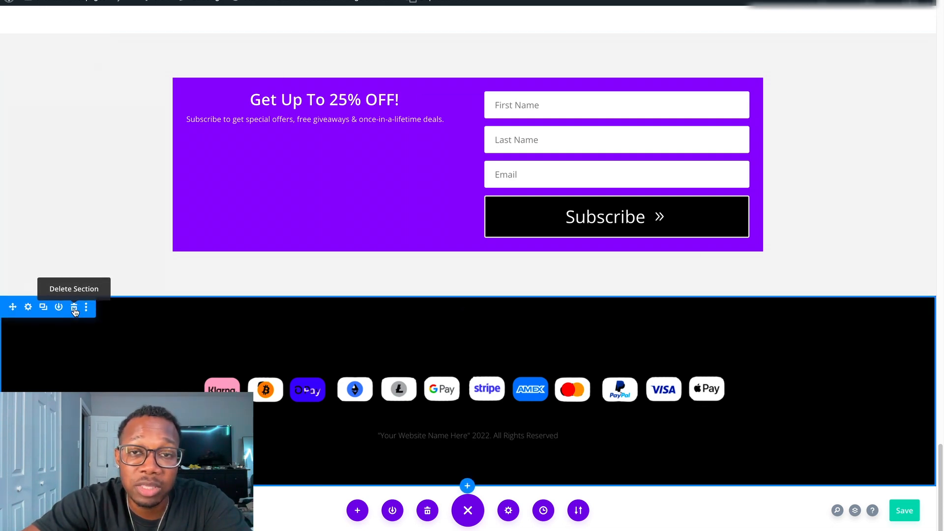
click(74, 308)
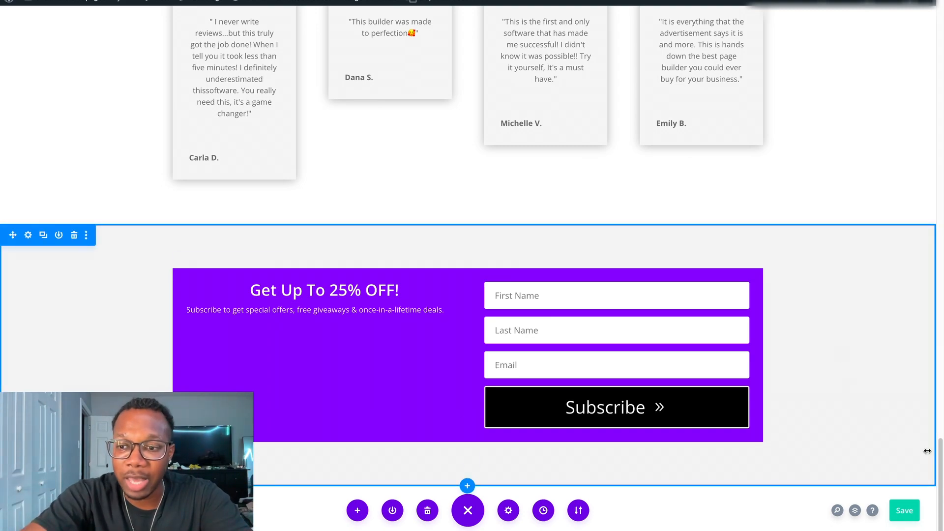
Delete the row above the video that holds the shipping banner, site menu and main headline.
drag(942, 461, 942, 19)
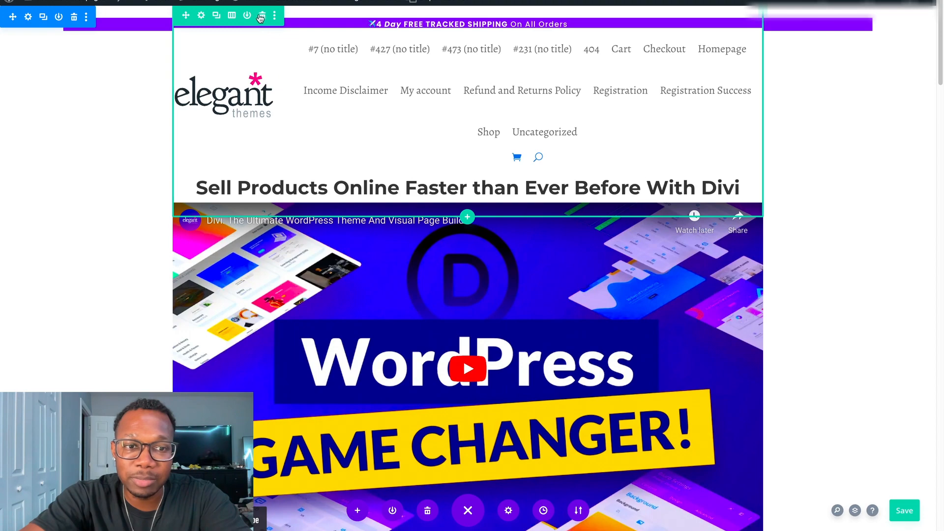
click(262, 16)
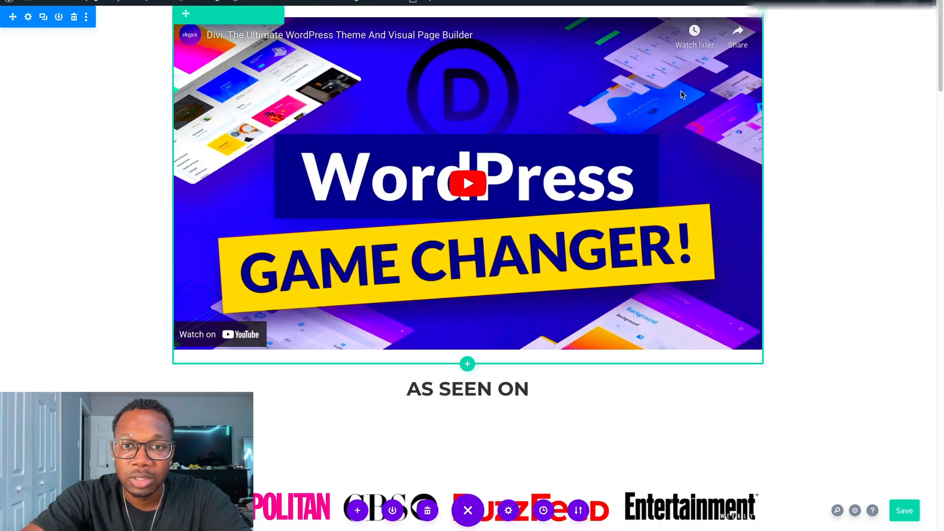
scroll(902, 105, down, 3)
scroll(901, 107, up, 3)
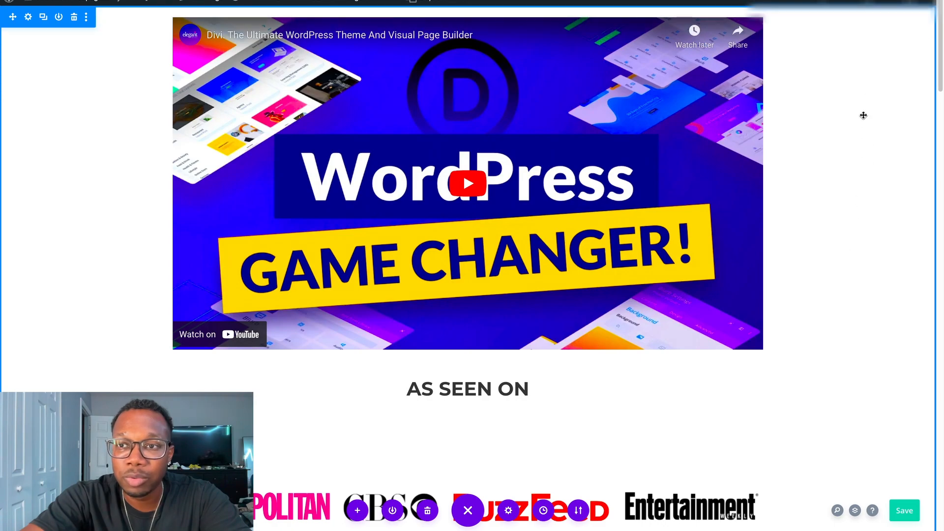
mouse_move(942, 61)
mouse_down()
mouse_move(939, 510)
mouse_move(940, 57)
mouse_up()
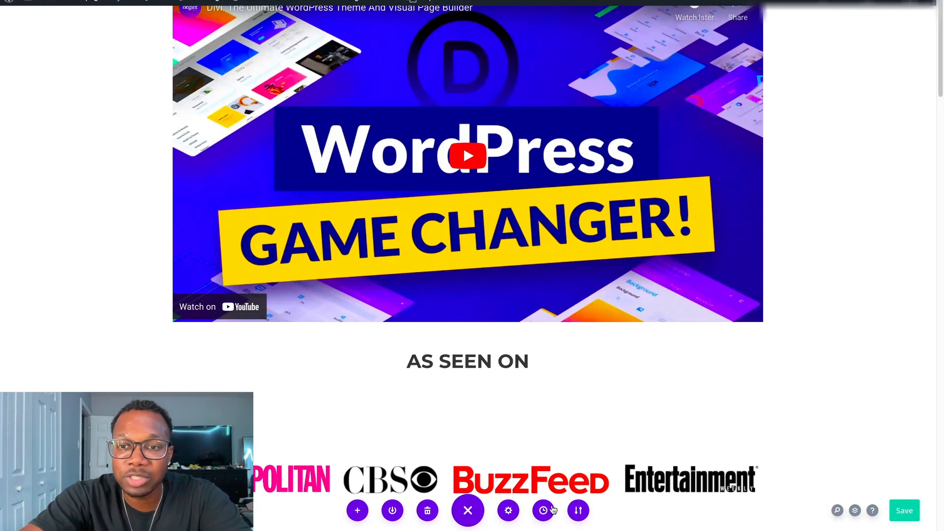
Restore the page to its "Loaded Page" state from the editing history.
scroll(845, 242, down, 5)
scroll(845, 241, down, 15)
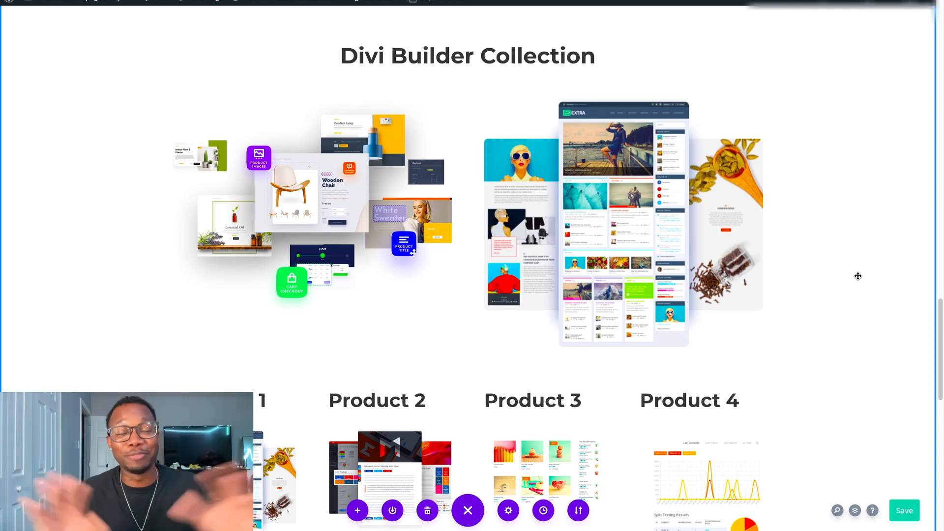
click(544, 510)
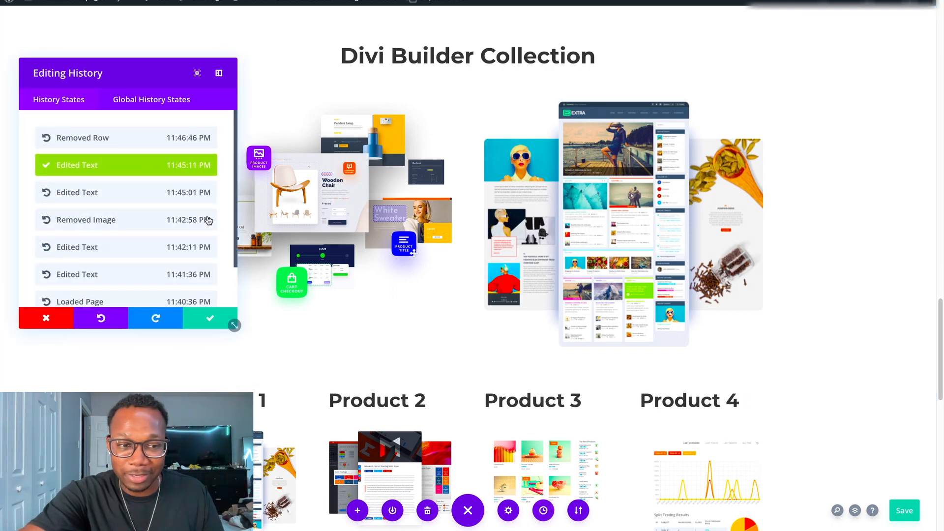
click(124, 301)
click(207, 319)
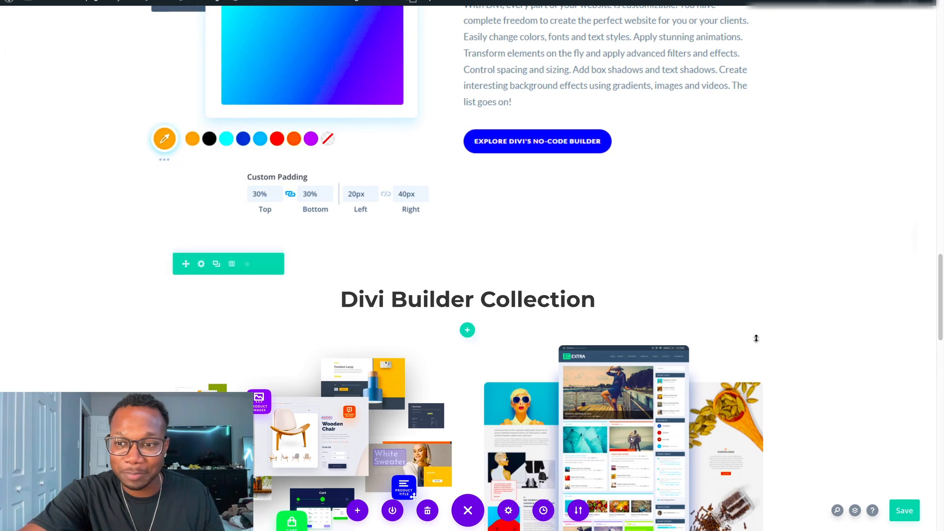
Review the restored page from the video through the feature, customization and product sections to the testimonials.
scroll(930, 296, up, 3)
drag(940, 279, 936, 89)
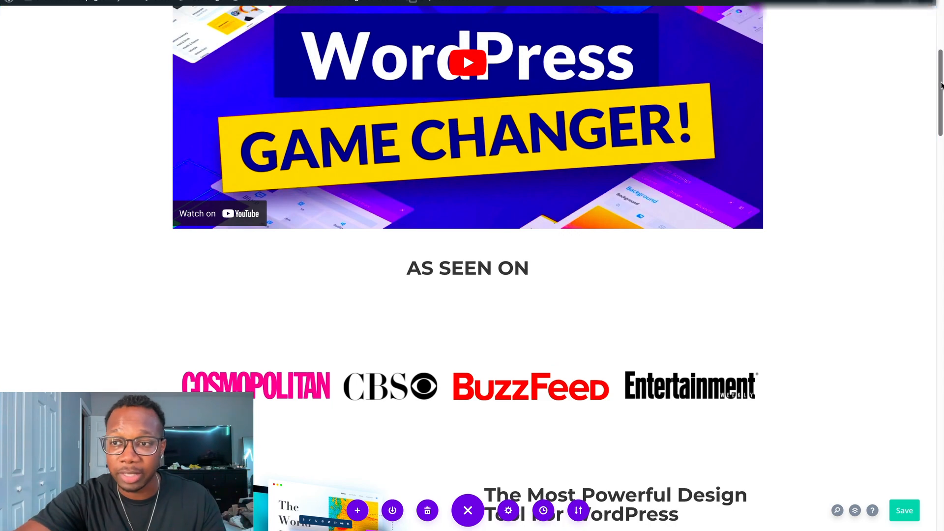
scroll(940, 94, down, 8)
scroll(472, 265, down, 2)
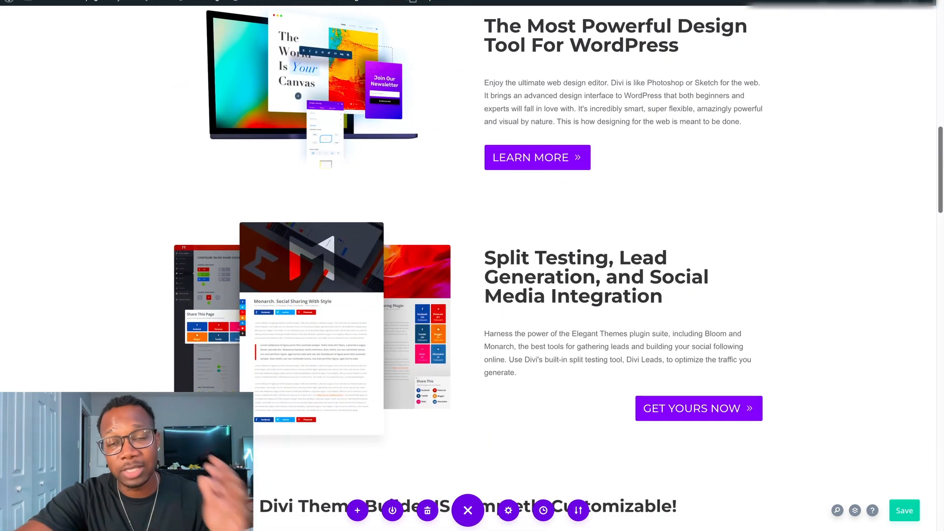
scroll(473, 266, down, 2)
scroll(472, 265, down, 15)
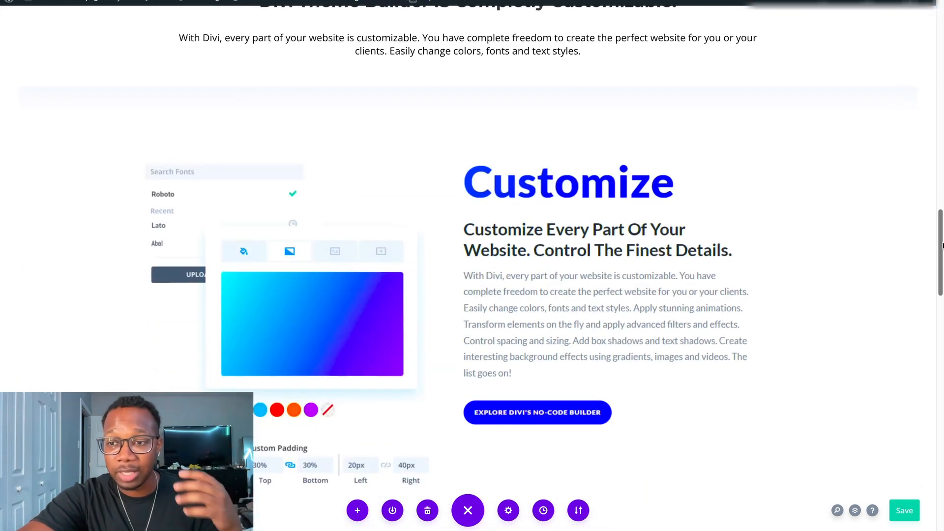
scroll(942, 397, down, 8)
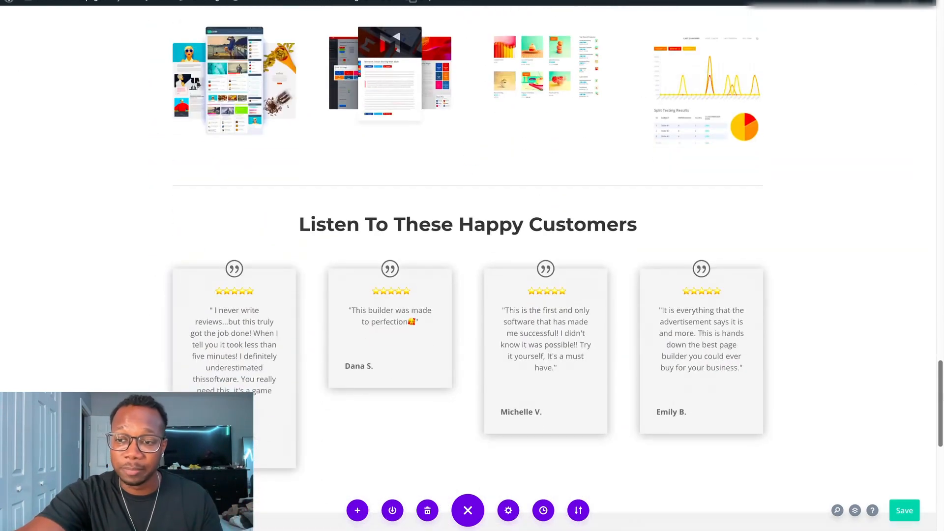
drag(942, 398, 939, 153)
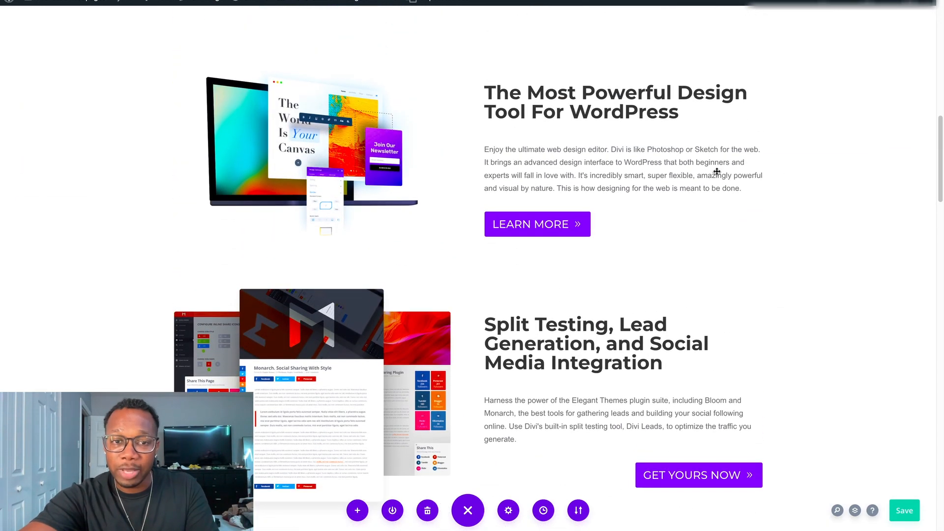
Replace the heading "The Most Powerful Design Tool For WordPress" with "swap the text" and save the page.
triple_click(681, 108)
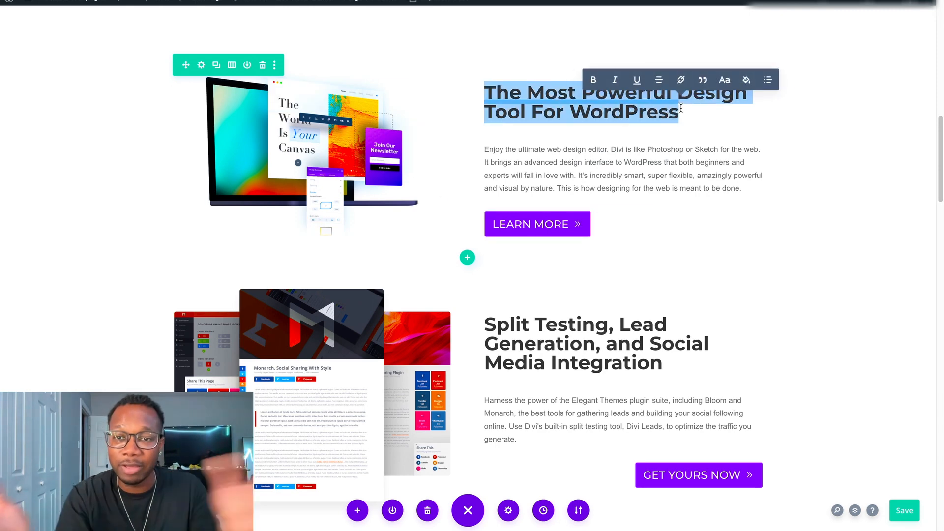
text(swap)
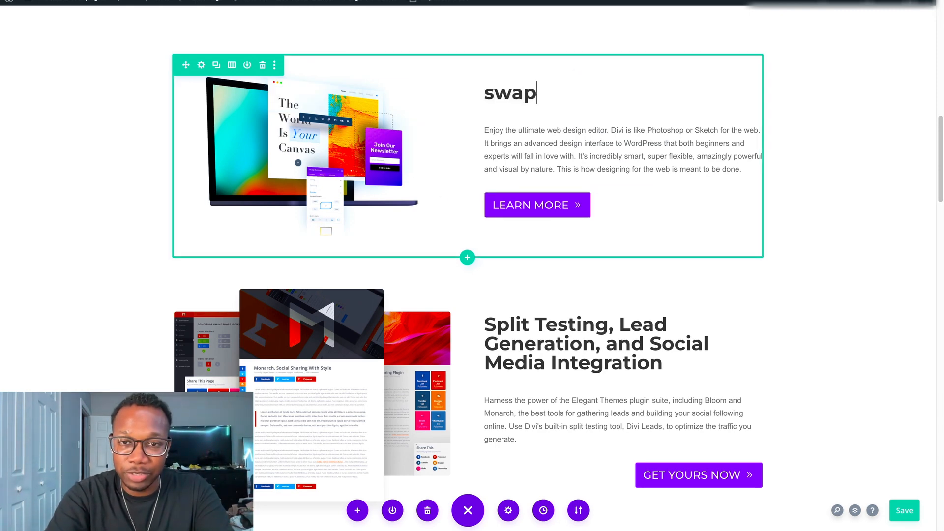
text( the text)
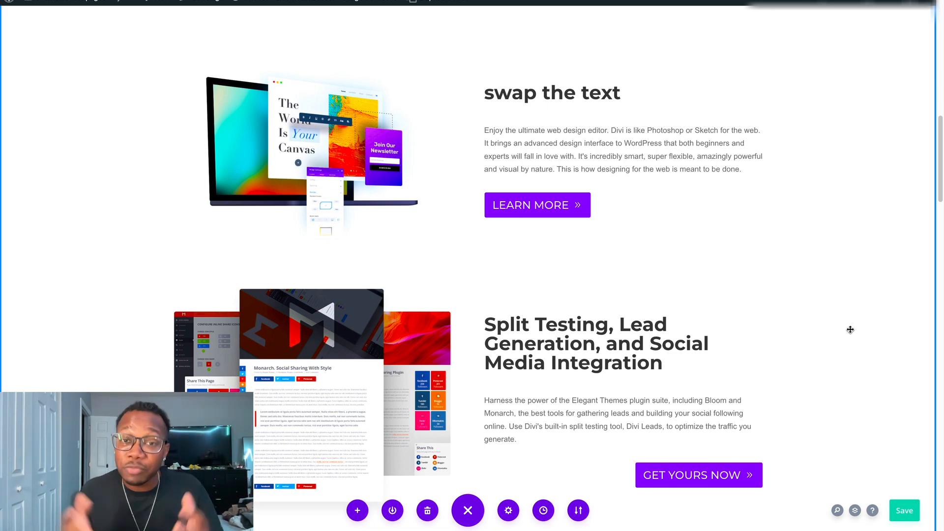
key(ctrl+s)
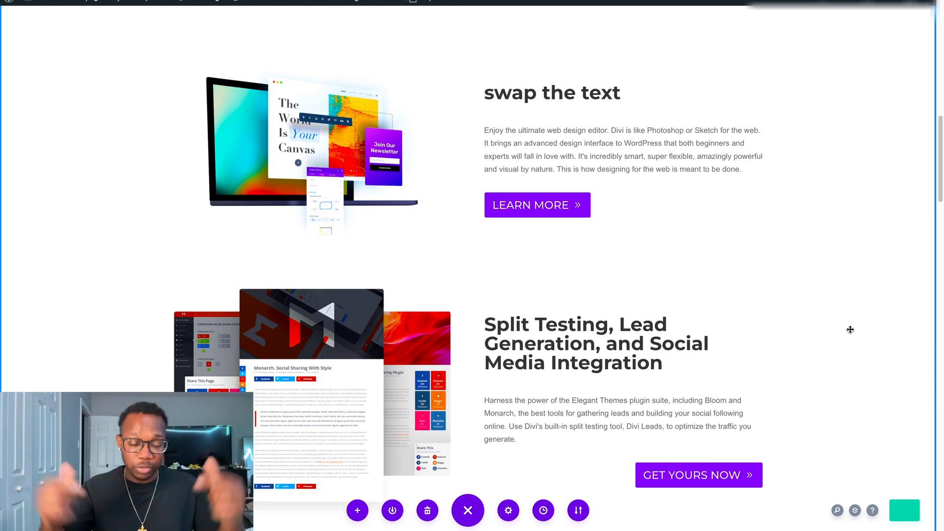